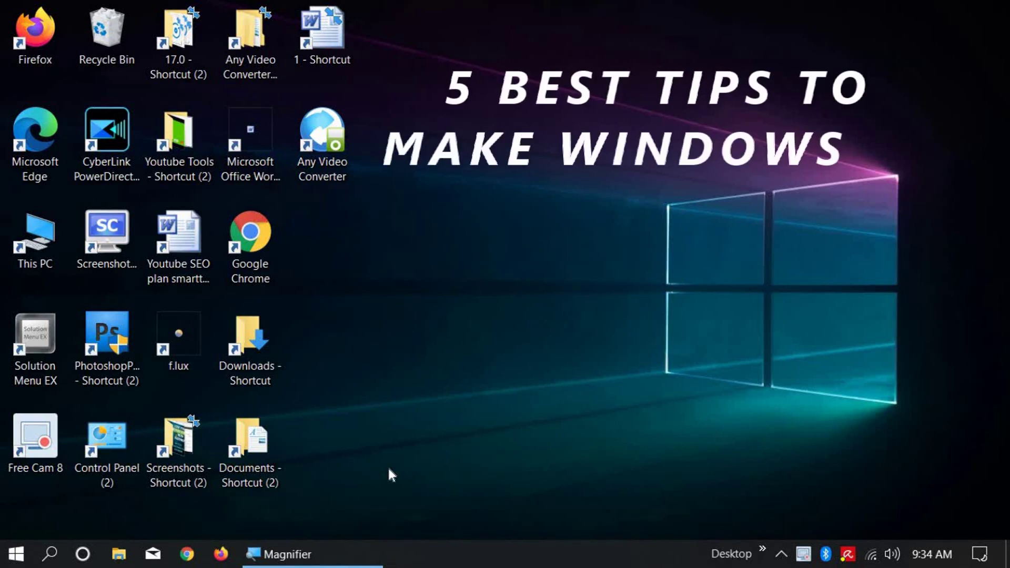
Open Power & sleep in System settings and follow Additional power settings to Power Options
{"action": "left_click", "coordinate": [11, 560]}
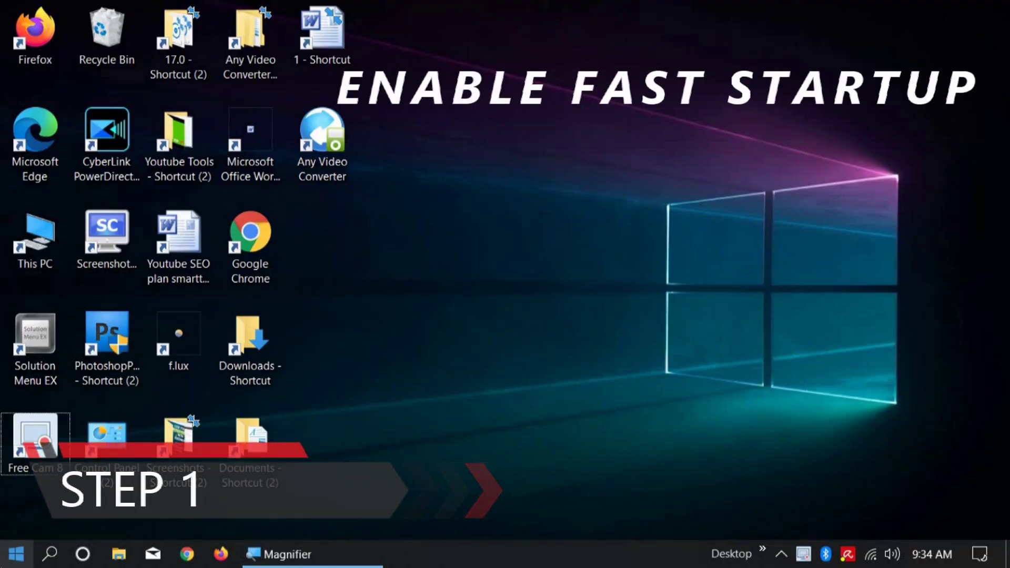
{"action": "key", "text": "super"}
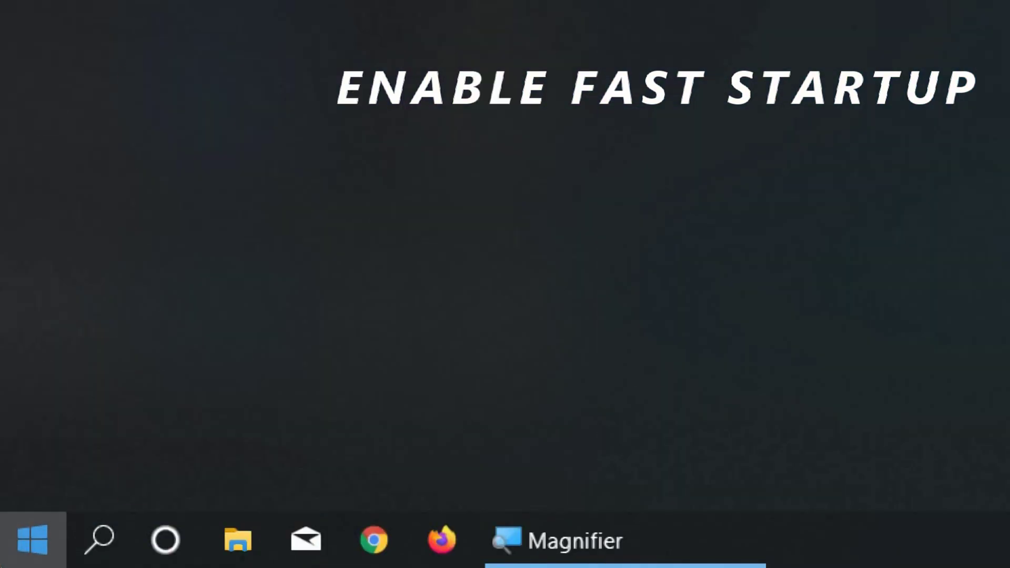
{"action": "mouse_move", "coordinate": [18, 482]}
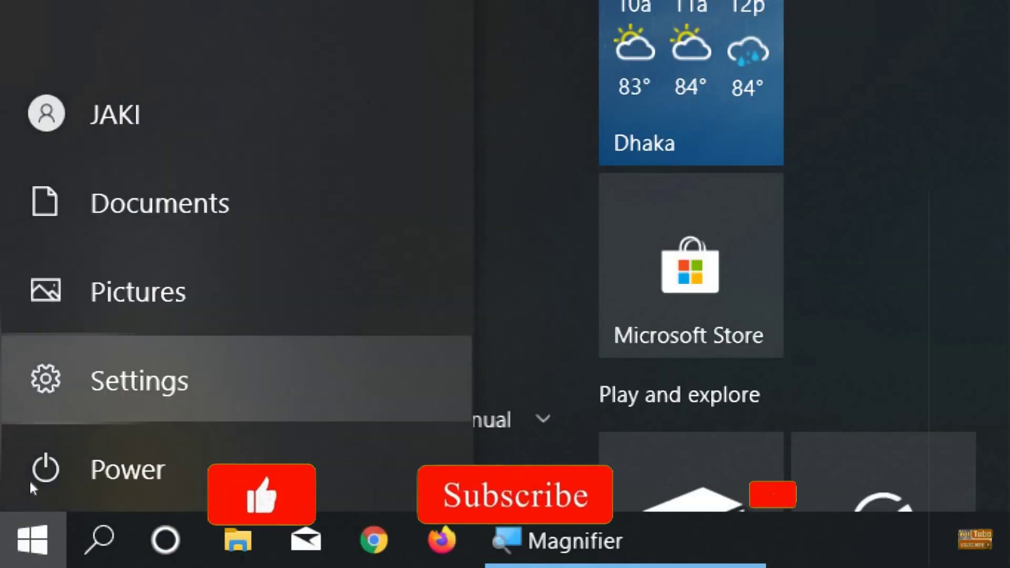
{"action": "key", "text": "Return"}
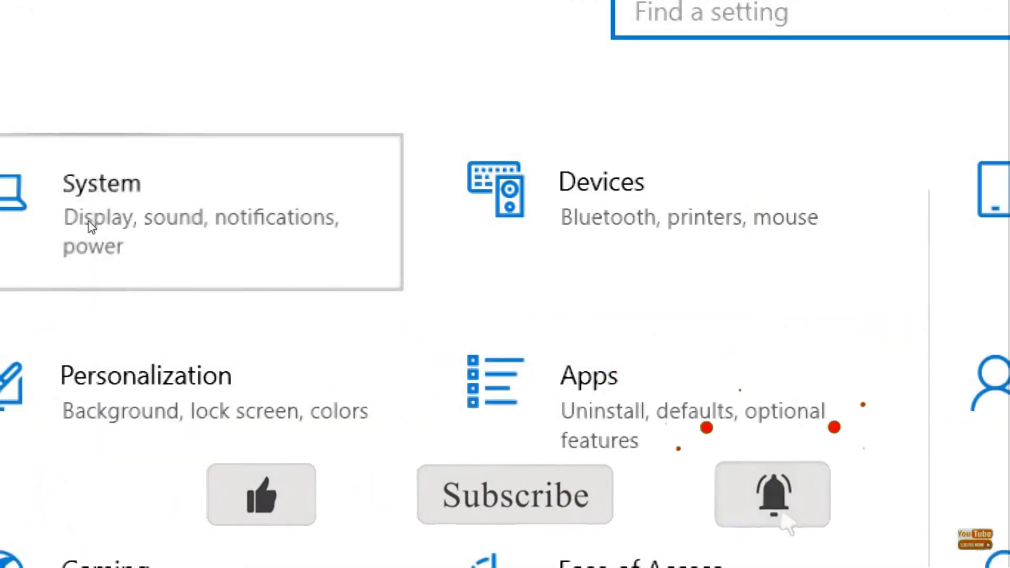
{"action": "left_click", "coordinate": [89, 225]}
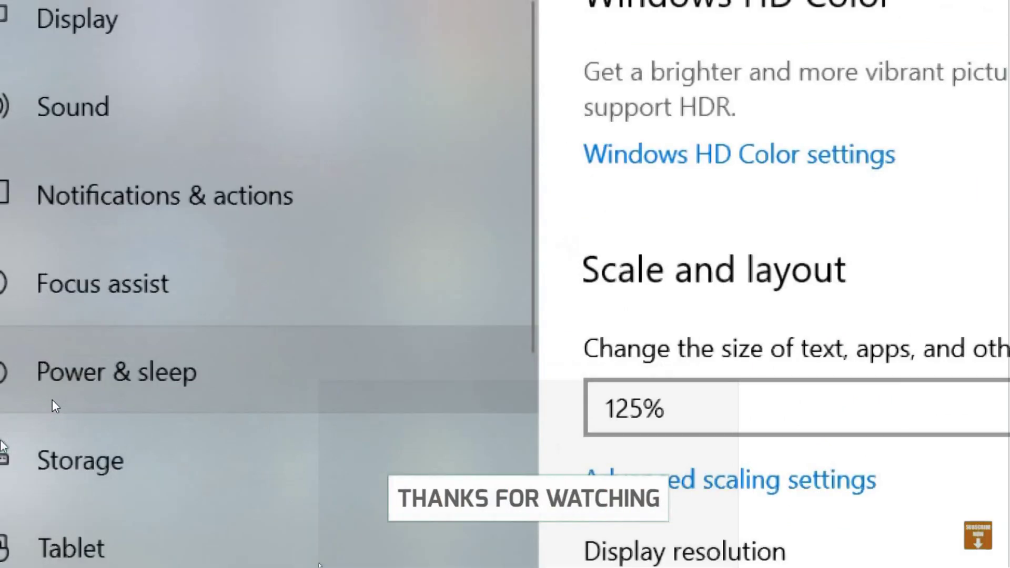
{"action": "left_click", "coordinate": [55, 394]}
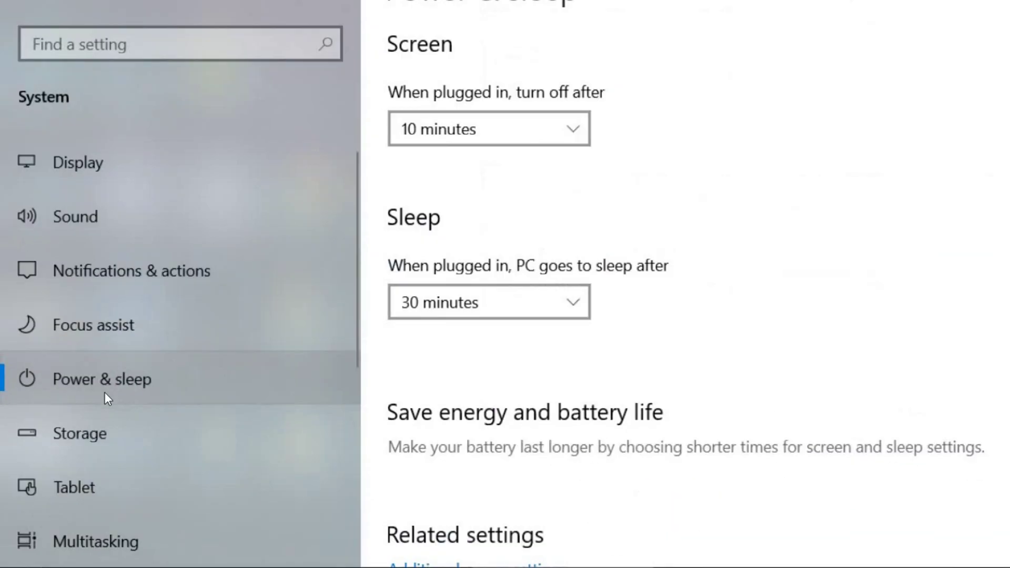
{"action": "scroll", "coordinate": [529, 365], "scroll_direction": "down", "scroll_amount": 3}
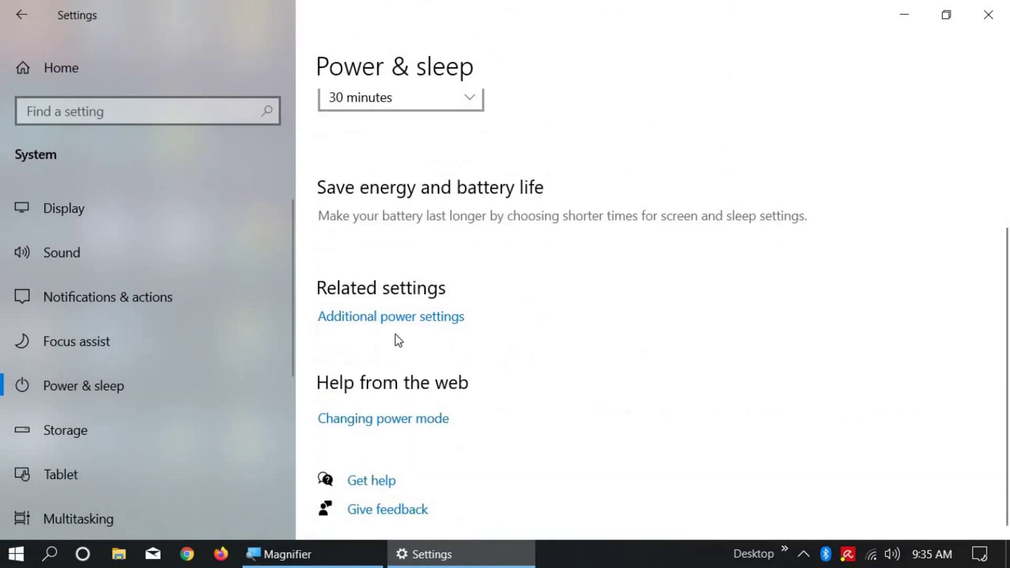
{"action": "left_click", "coordinate": [375, 319]}
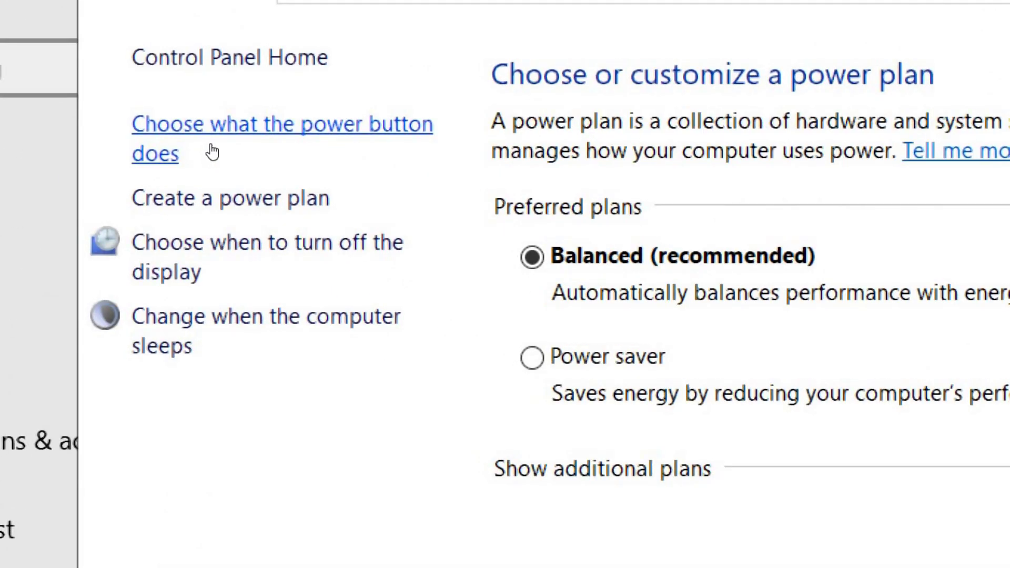
Unlock the power button shutdown settings and enable Turn on fast startup
{"action": "left_click", "coordinate": [210, 145]}
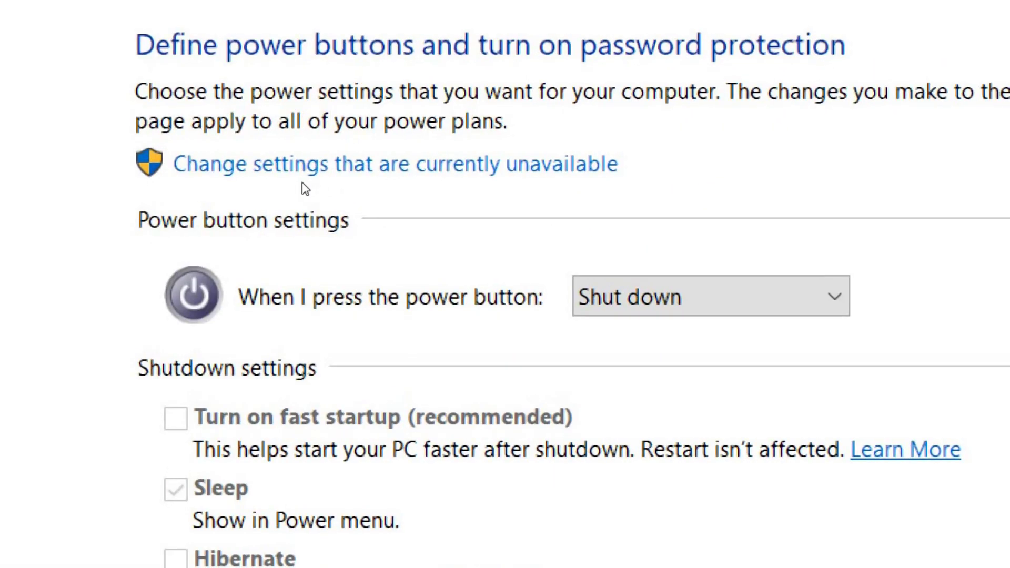
{"action": "left_click", "coordinate": [394, 176]}
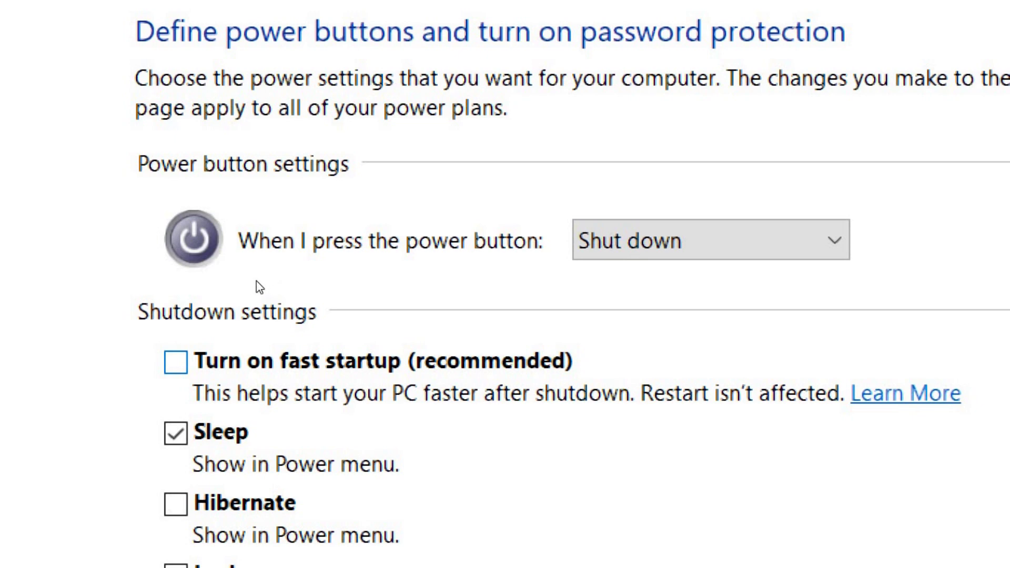
{"action": "left_click", "coordinate": [176, 361]}
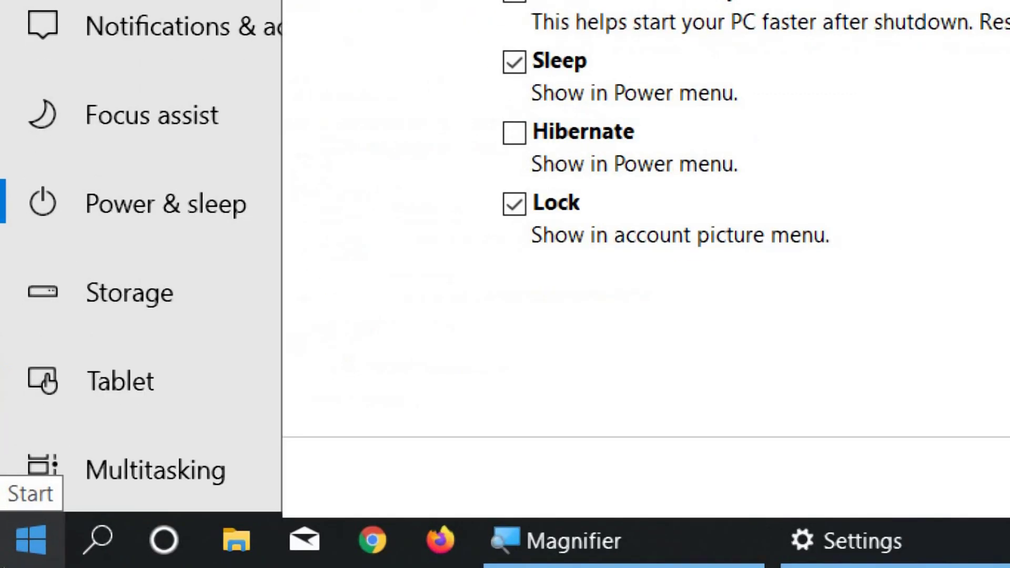
{"action": "left_click", "coordinate": [16, 554]}
Launch Windows PowerShell and enter 'powercfg/hibernate on' to switch hibernation on
{"action": "scroll", "coordinate": [167, 519], "scroll_direction": "down", "scroll_amount": 20}
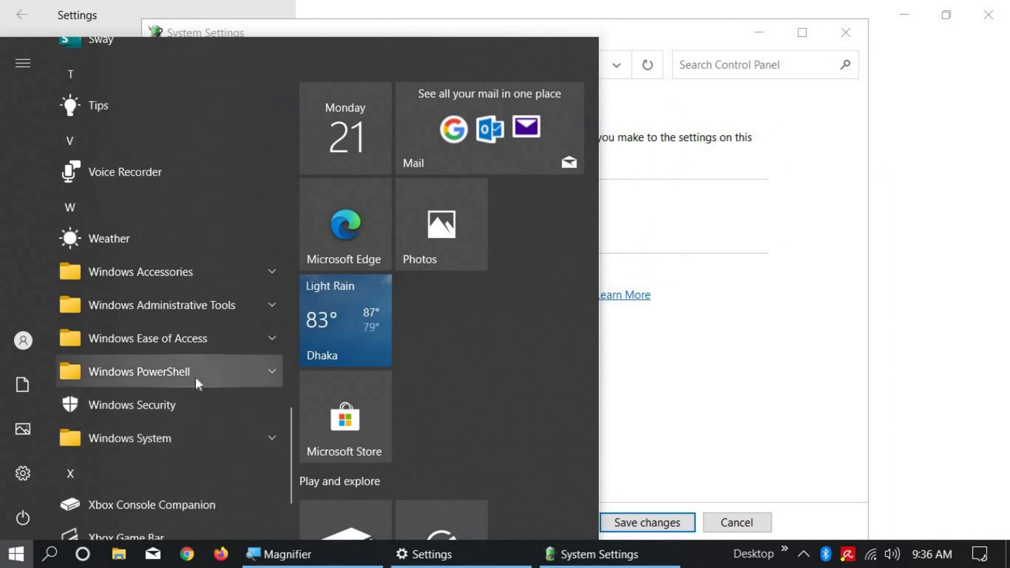
{"action": "left_click", "coordinate": [194, 377]}
{"action": "left_click", "coordinate": [170, 404]}
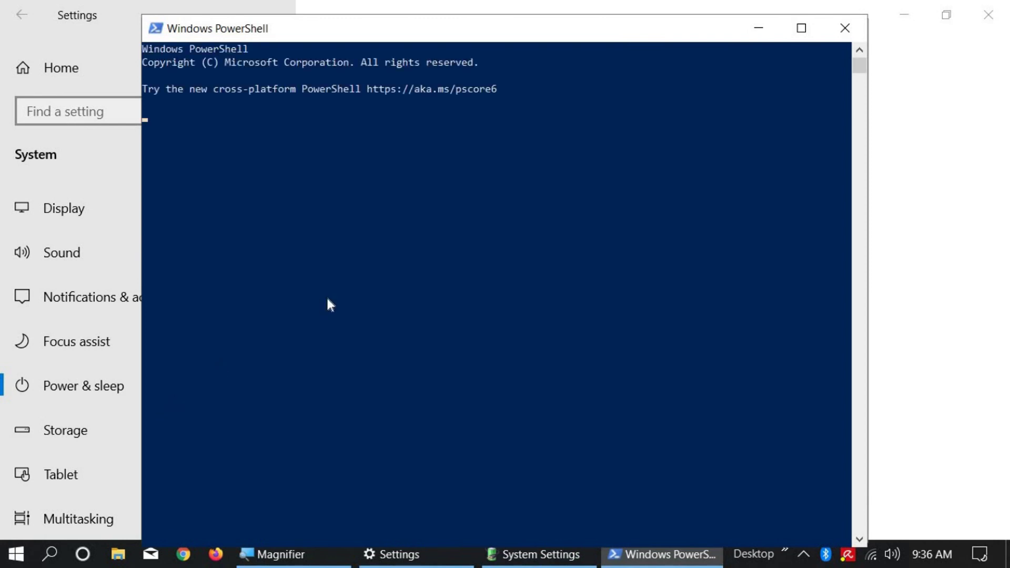
{"action": "type", "text": "power"}
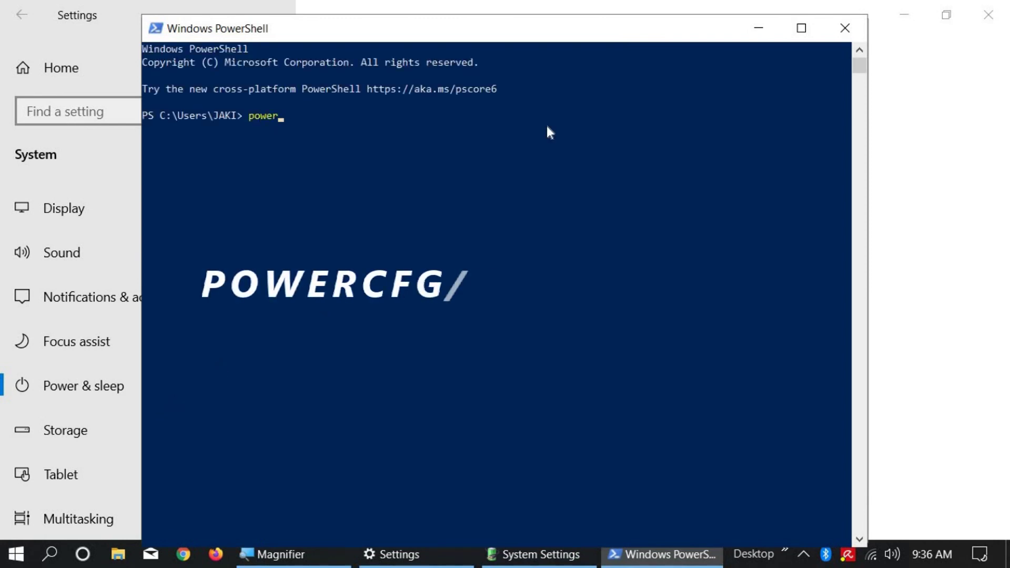
{"action": "type", "text": "cfg/hibernat"}
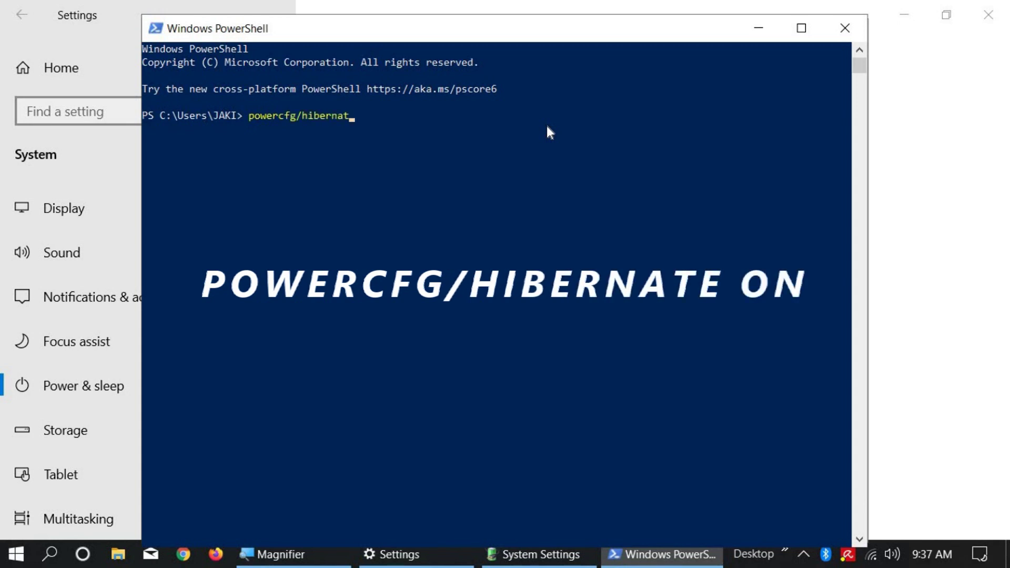
{"action": "type", "text": "e on"}
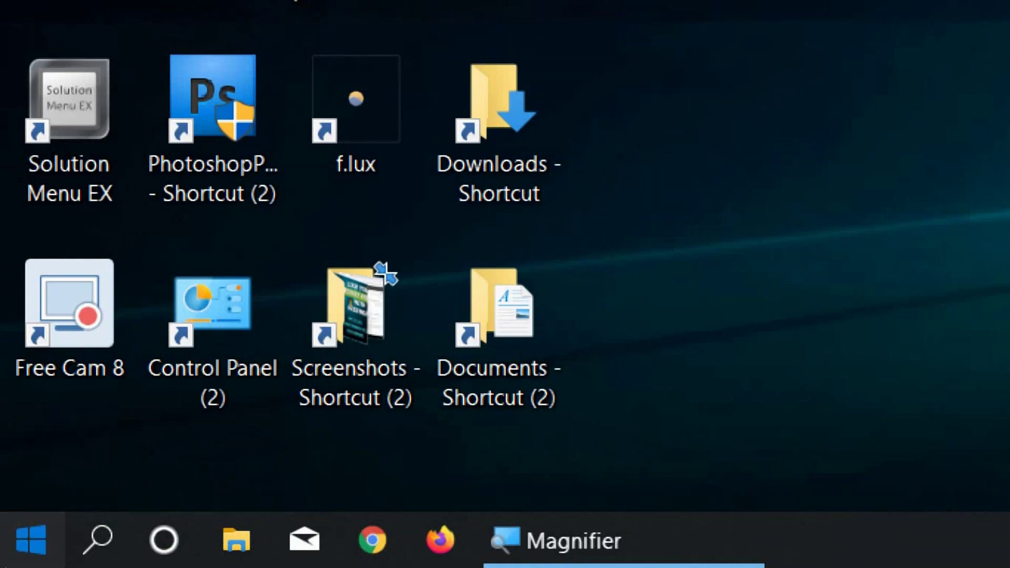
Open Control Panel from Windows System, maximize it, and open System to reach the About page
{"action": "left_click", "coordinate": [31, 540]}
{"action": "scroll", "coordinate": [222, 469], "scroll_direction": "down", "scroll_amount": 3}
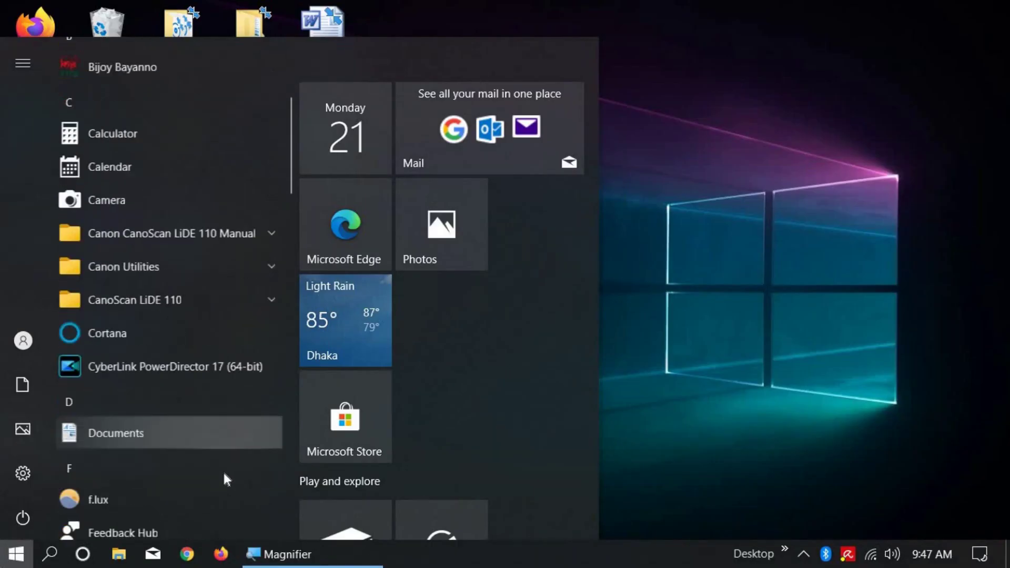
{"action": "scroll", "coordinate": [223, 469], "scroll_direction": "down", "scroll_amount": 15}
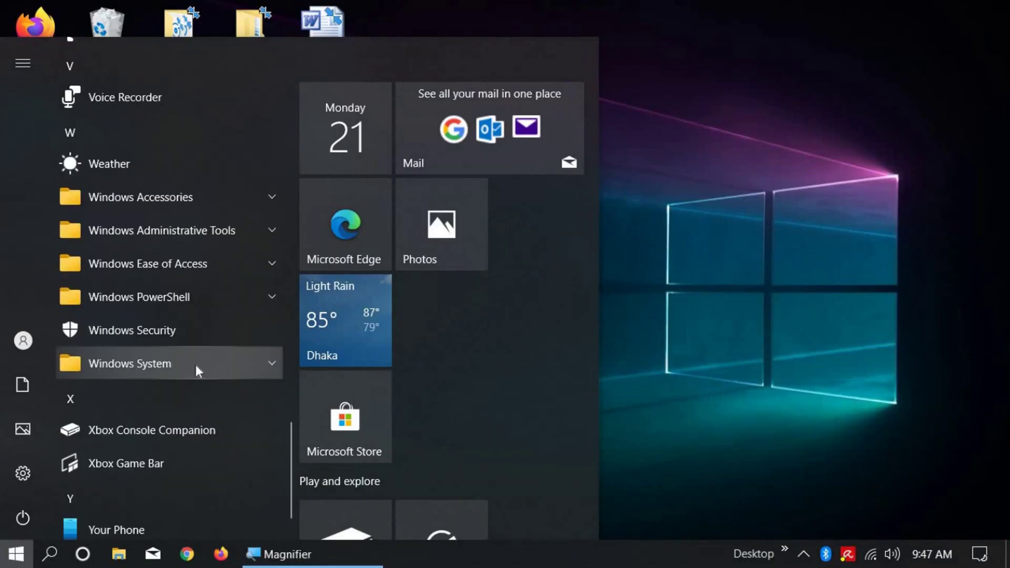
{"action": "left_click", "coordinate": [194, 364]}
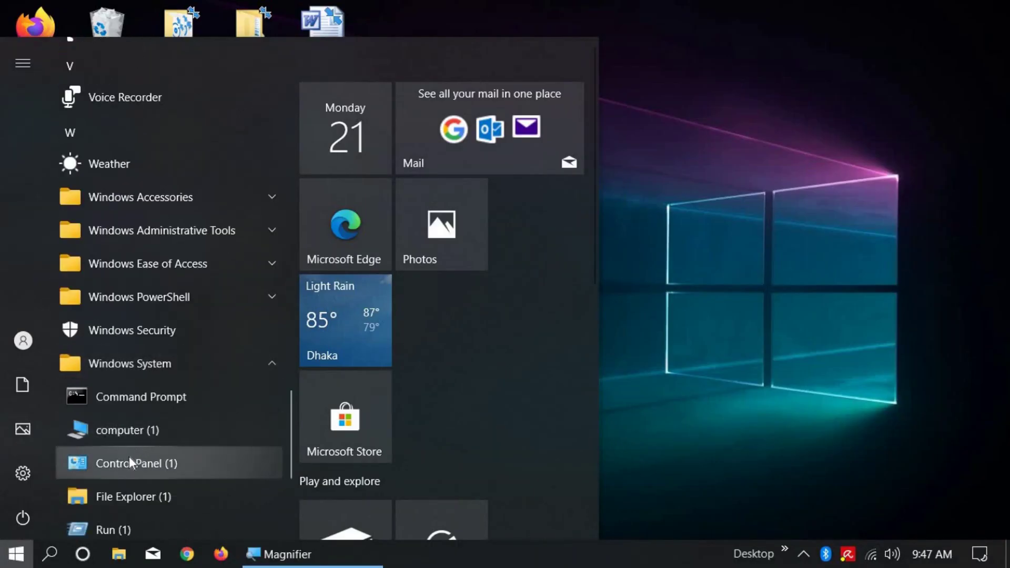
{"action": "left_click", "coordinate": [112, 465]}
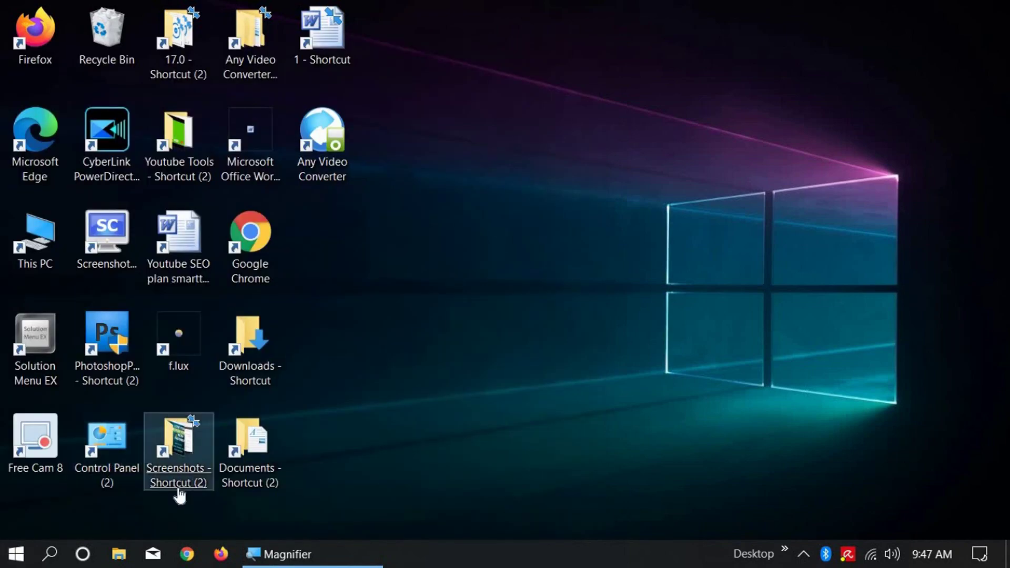
{"action": "key", "text": "super+Up"}
{"action": "scroll", "coordinate": [95, 484], "scroll_direction": "down", "scroll_amount": 1}
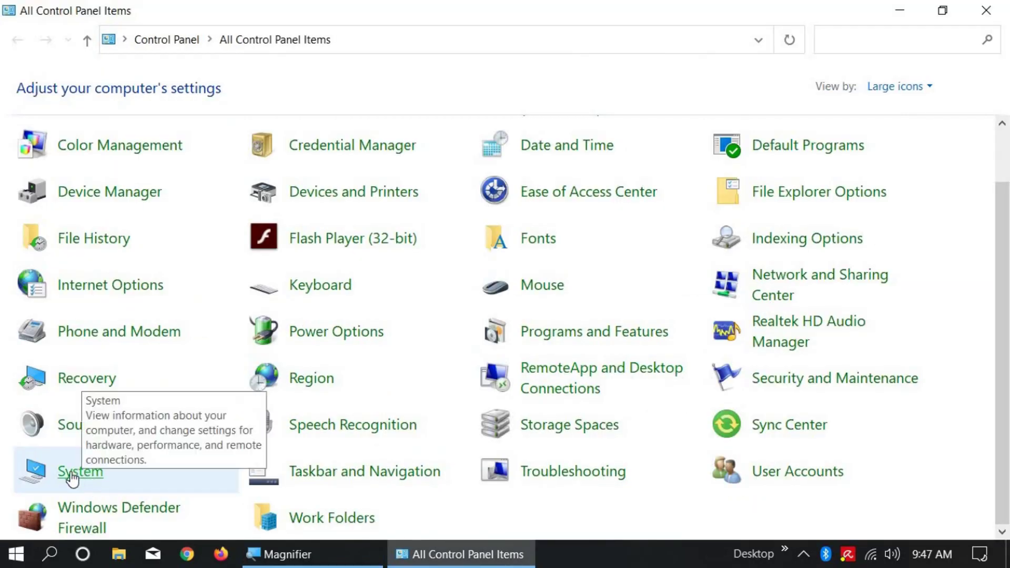
{"action": "left_click", "coordinate": [71, 473]}
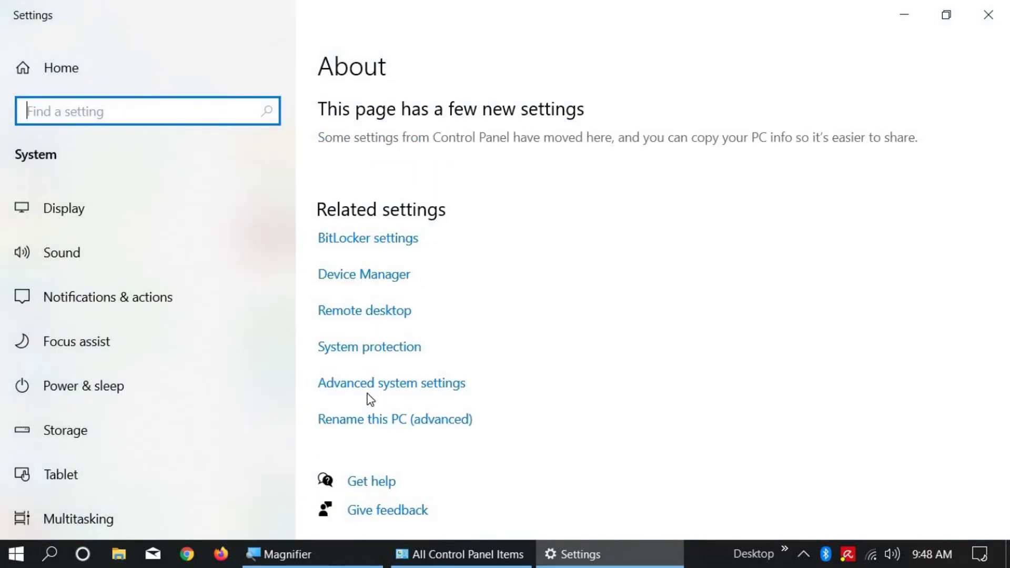
{"action": "key", "text": "super+plus"}
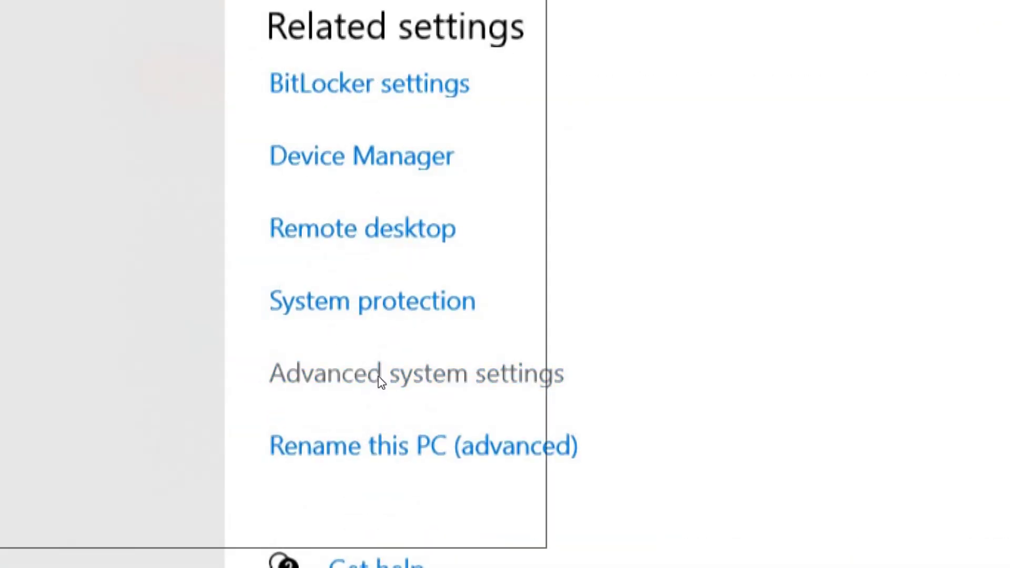
Go from Advanced system settings to the Performance Options Advanced tab, showing a 704 MB paging file
{"action": "left_click", "coordinate": [380, 383]}
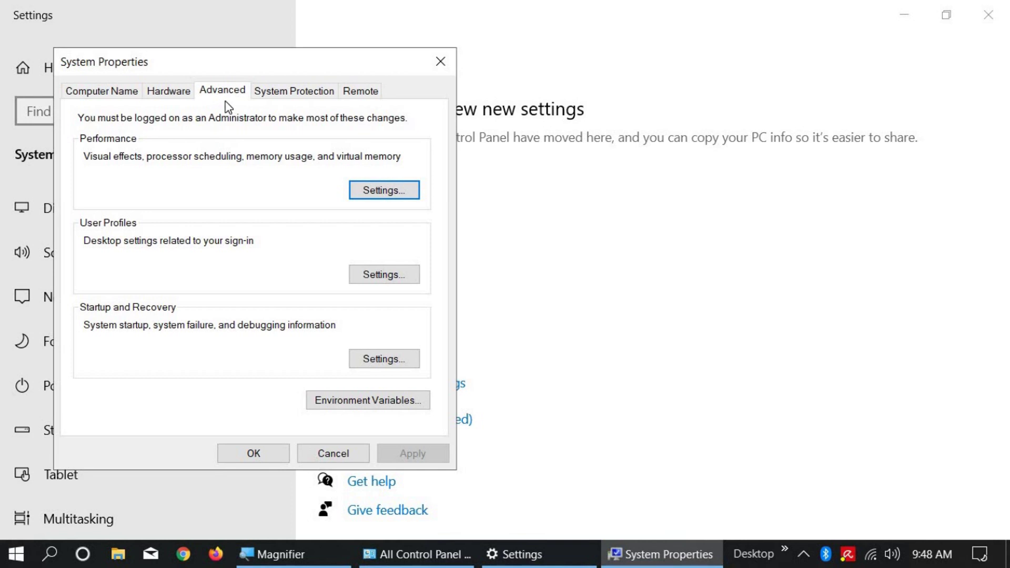
{"action": "left_click", "coordinate": [380, 192]}
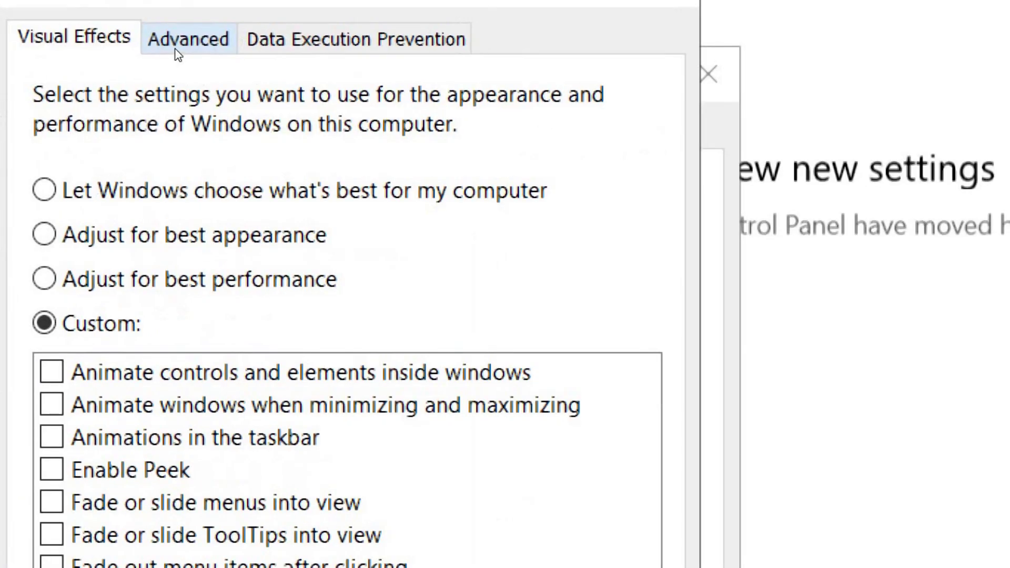
{"action": "left_click", "coordinate": [175, 49]}
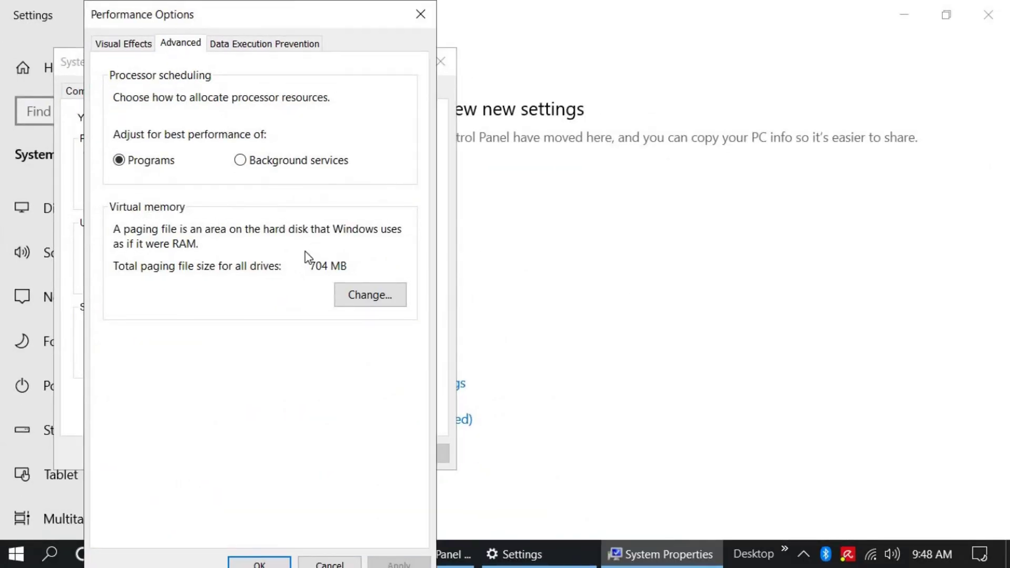
Give drive C: a custom paging file of 3000 MB initial and 5000 MB maximum, and confirm
{"action": "left_click", "coordinate": [368, 297]}
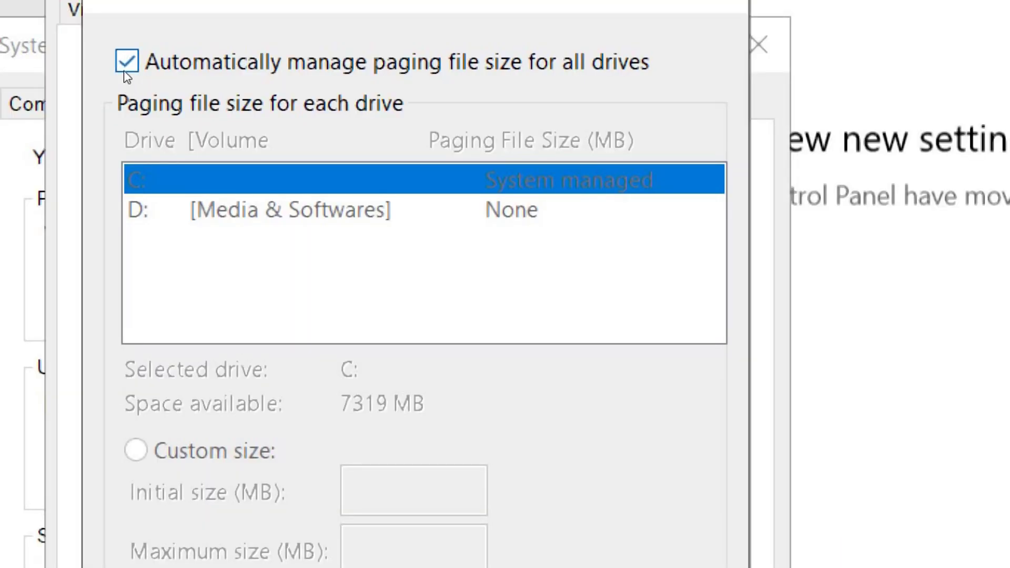
{"action": "left_click", "coordinate": [124, 69]}
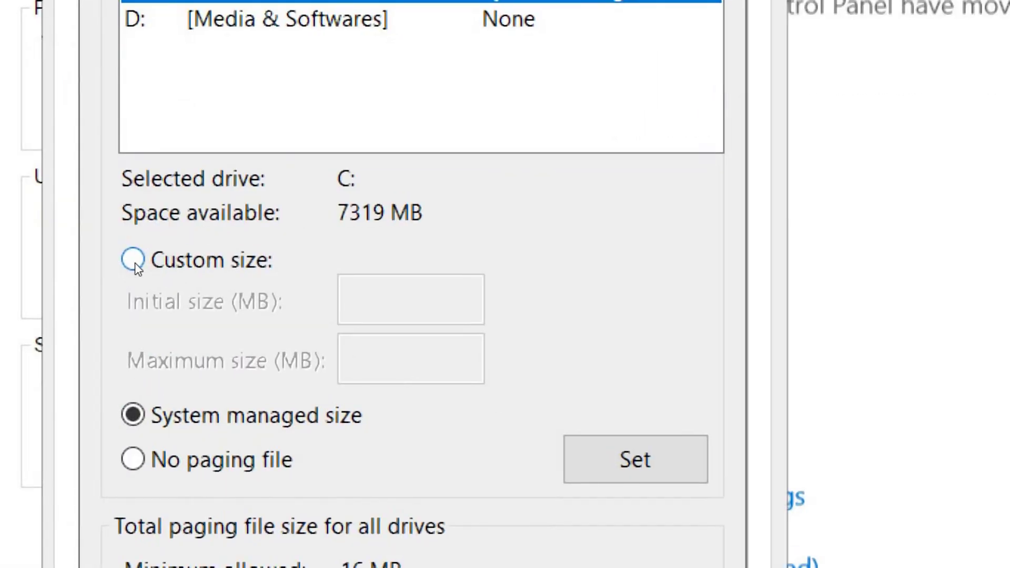
{"action": "left_click", "coordinate": [129, 264]}
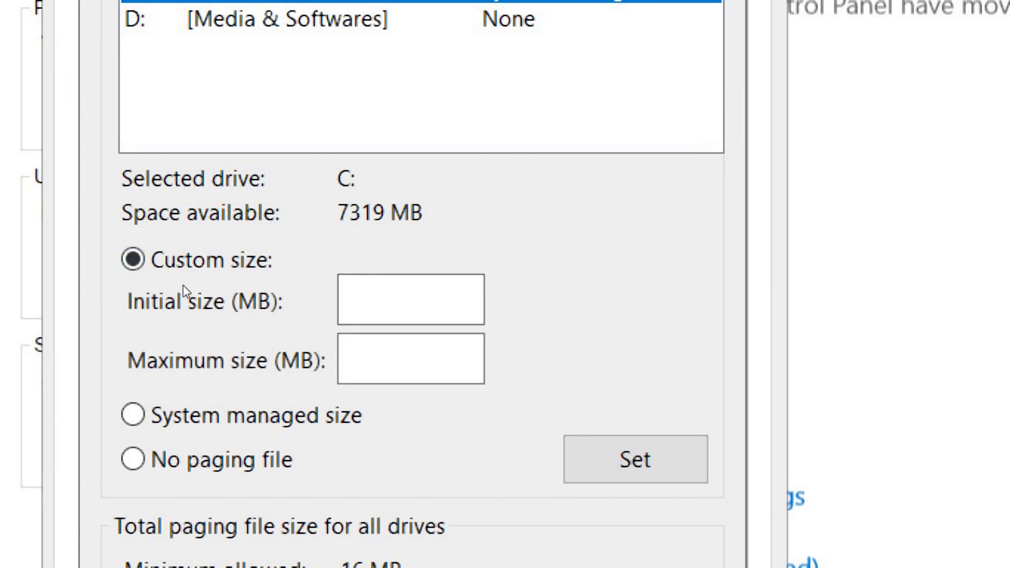
{"action": "key", "text": "Tab"}
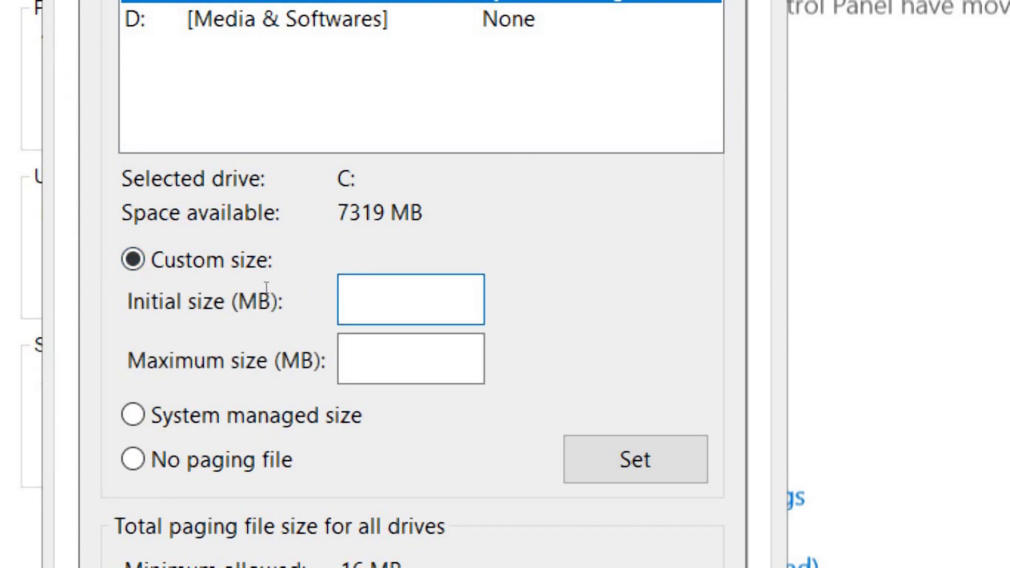
{"action": "type", "text": "3000"}
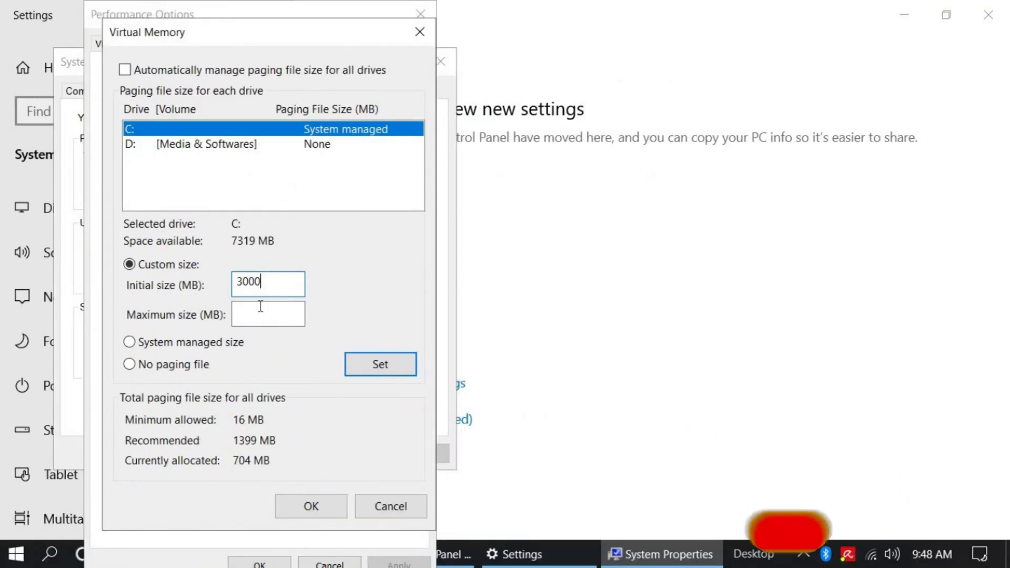
{"action": "left_click", "coordinate": [522, 350]}
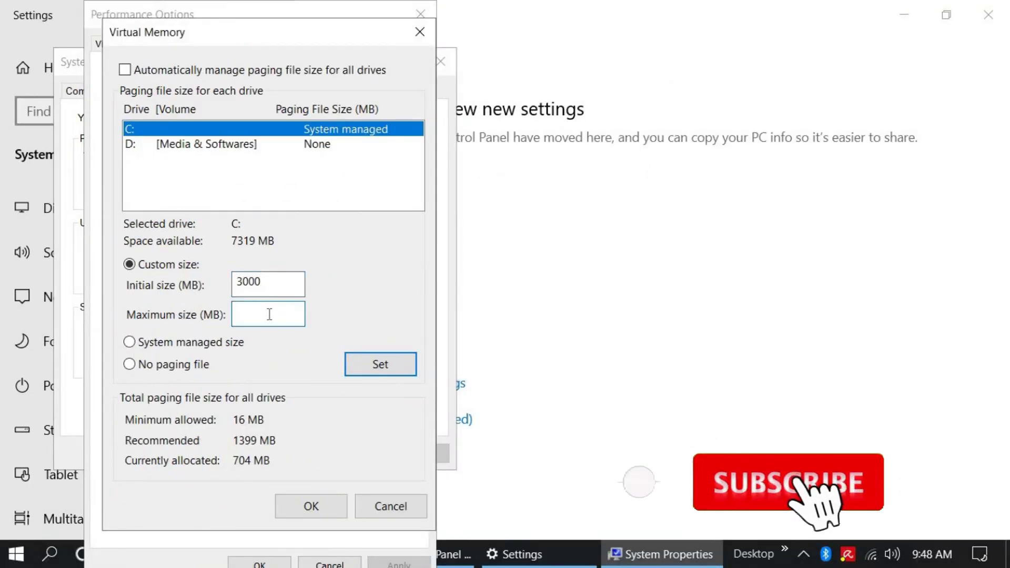
{"action": "type", "text": "5"}
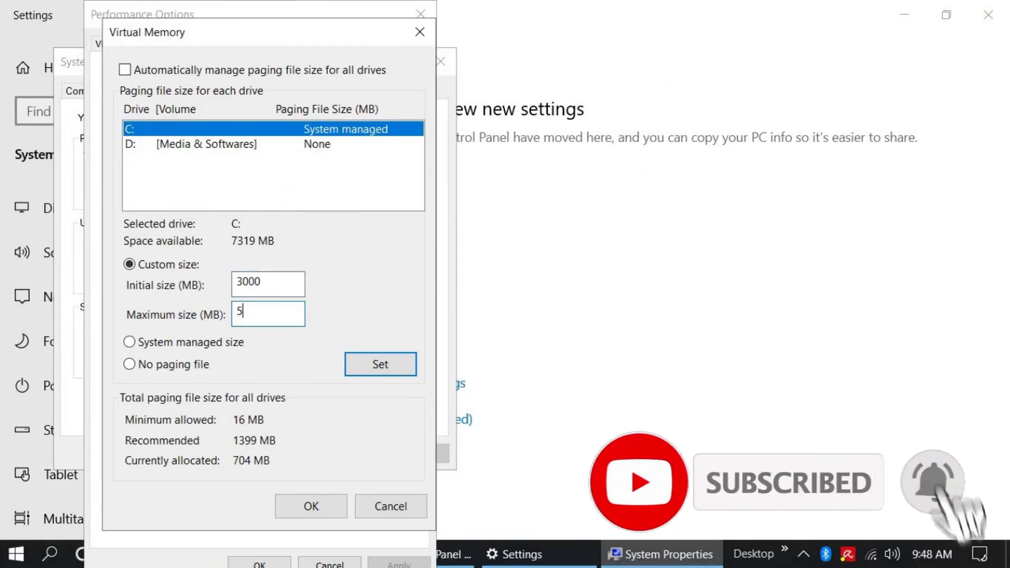
{"action": "type", "text": "000"}
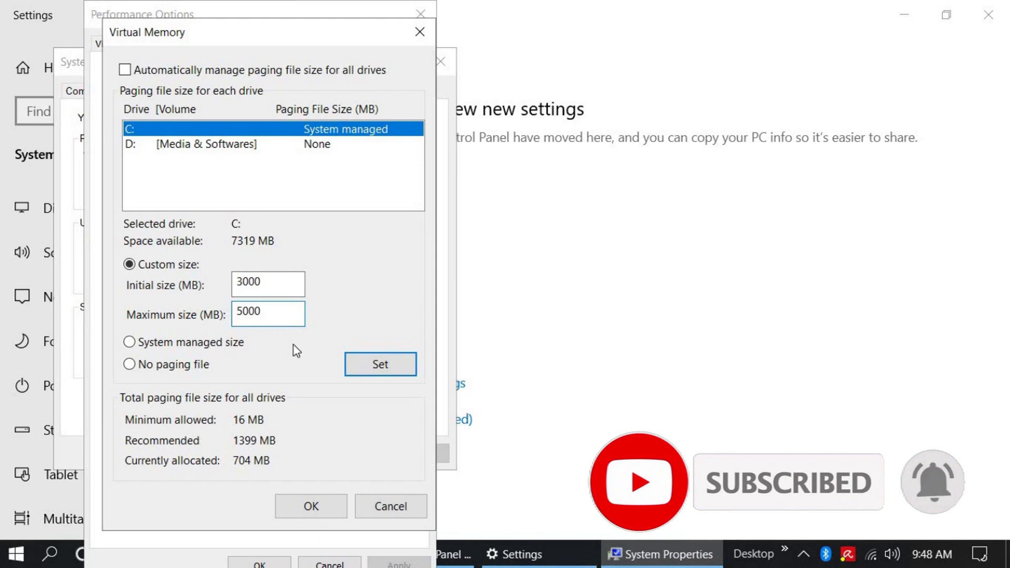
{"action": "left_click", "coordinate": [379, 364]}
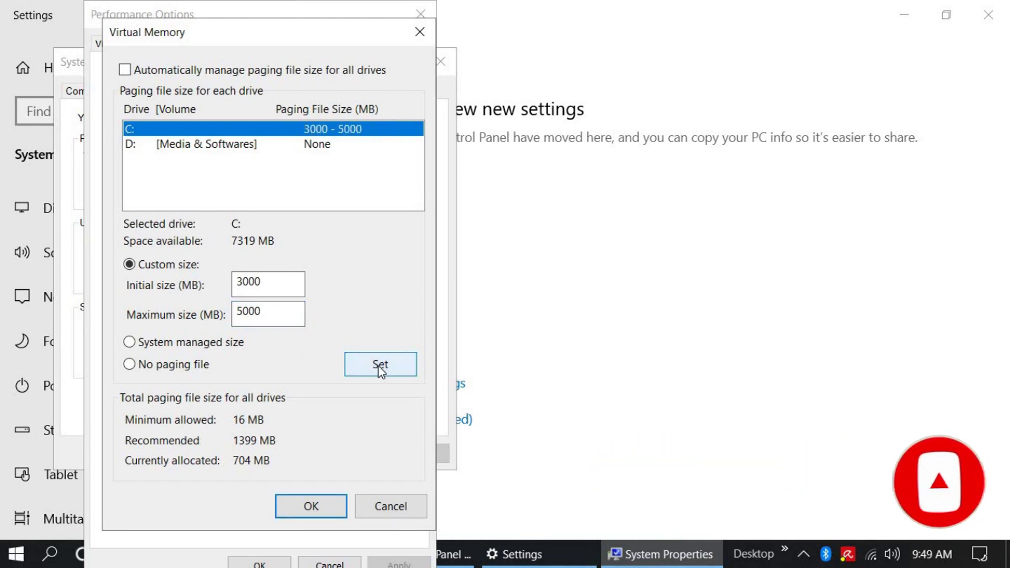
{"action": "left_click", "coordinate": [306, 504]}
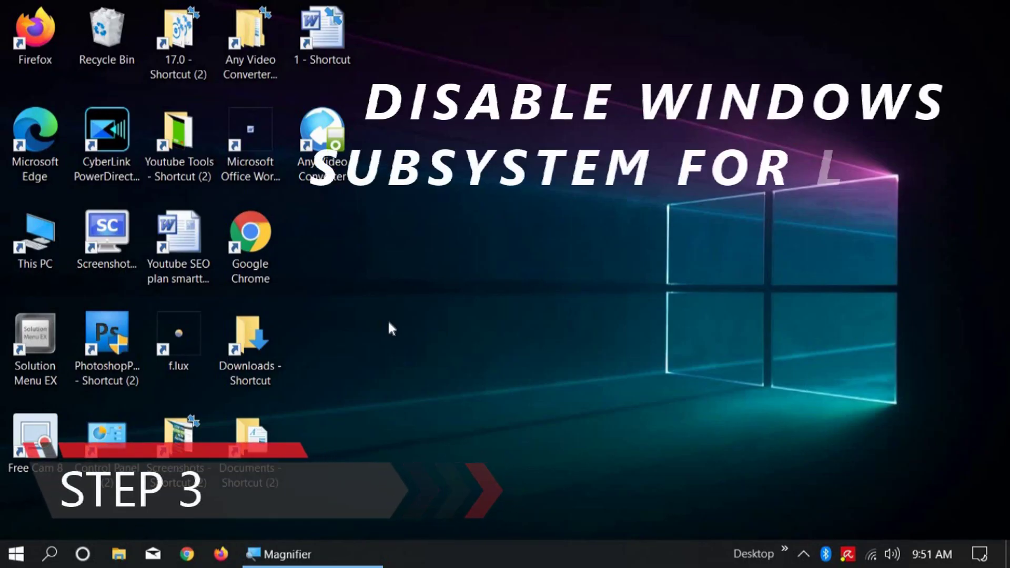
Search 'WINDOWS FE' and open the Turn Windows features on or off result
{"action": "left_click", "coordinate": [49, 553]}
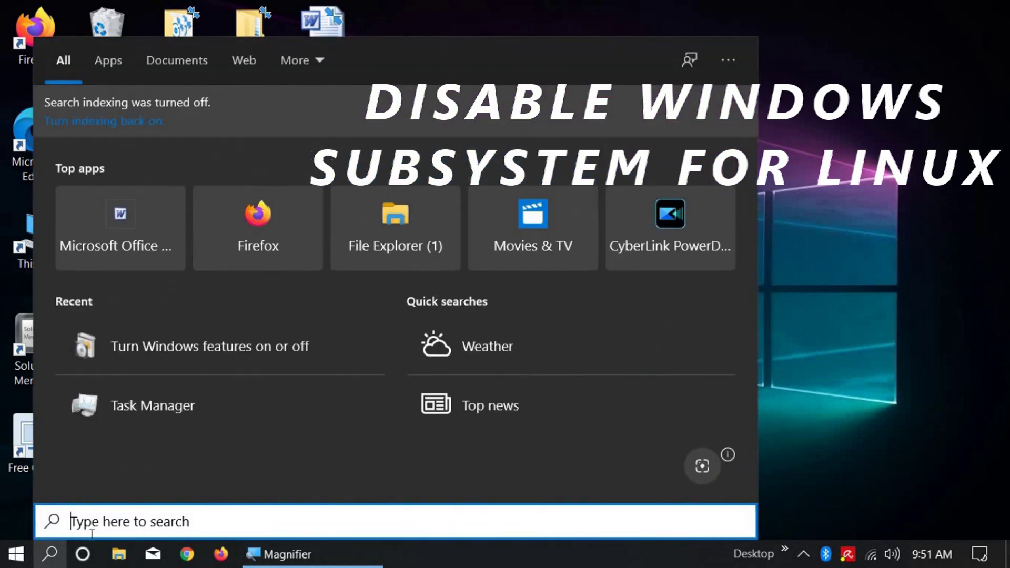
{"action": "type", "text": "WI"}
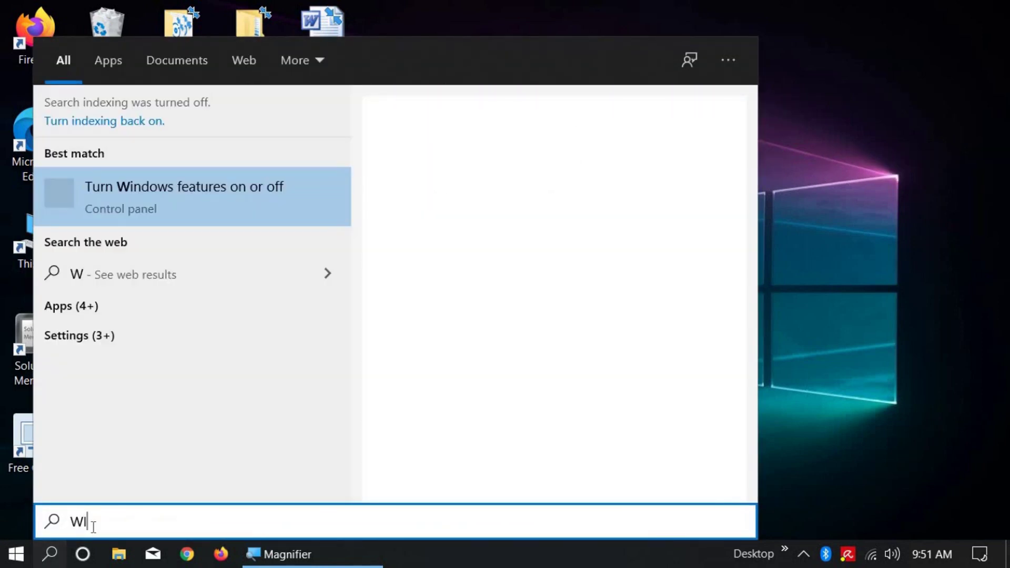
{"action": "type", "text": "NDOWS "}
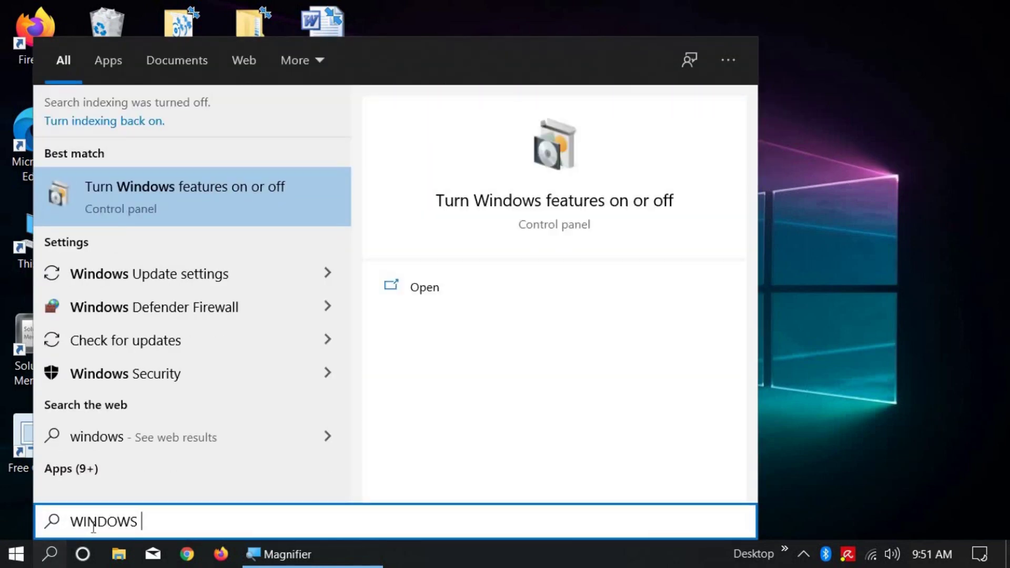
{"action": "type", "text": "FE"}
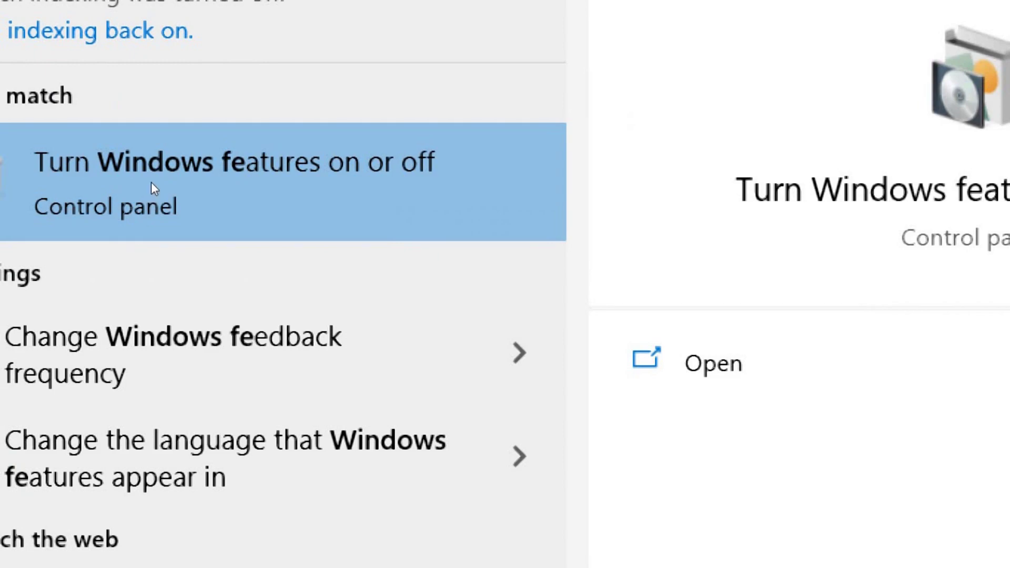
{"action": "left_click", "coordinate": [151, 189]}
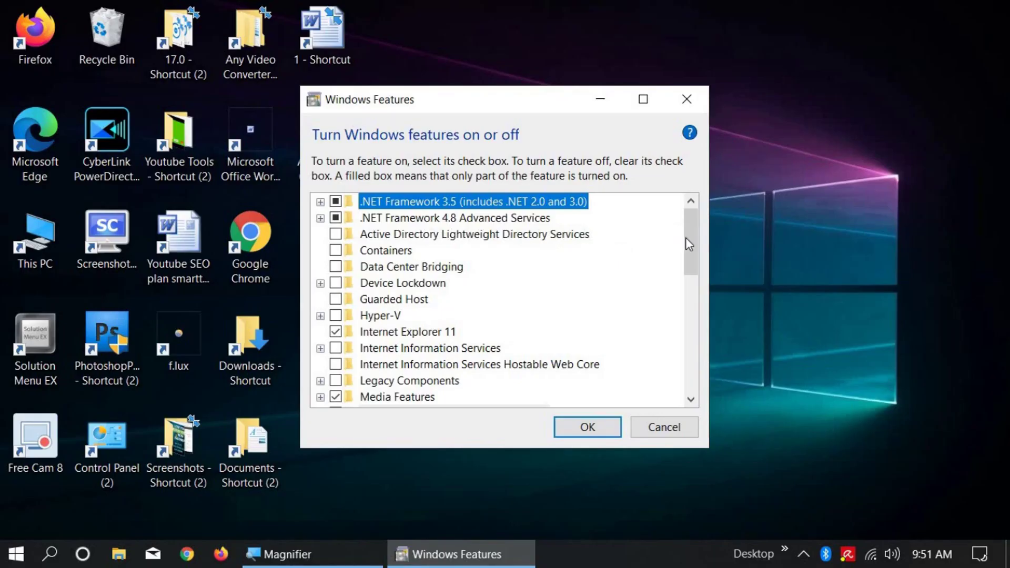
Uncheck Windows Subsystem for Linux in the features list and confirm with OK
{"action": "left_click", "coordinate": [695, 327]}
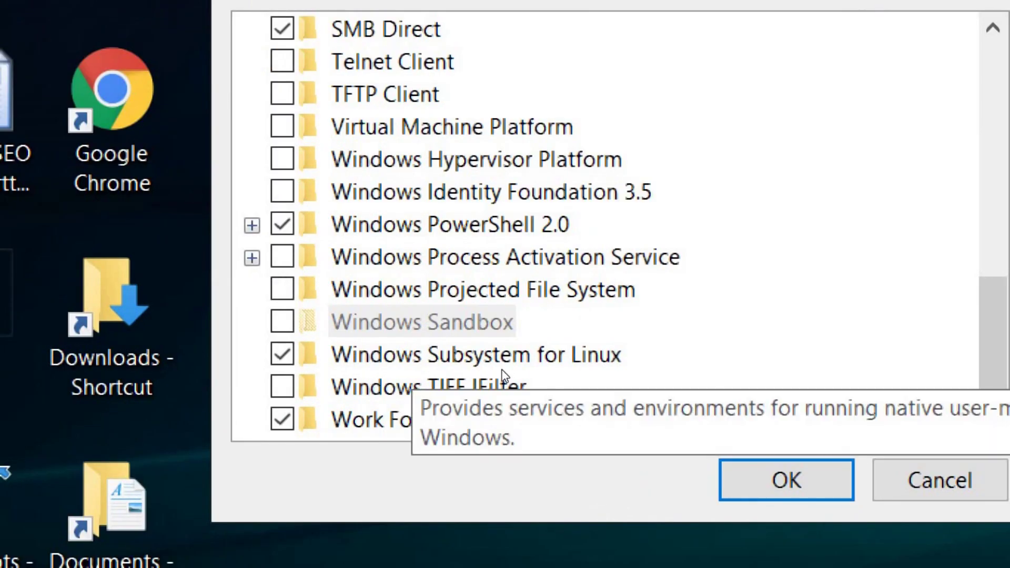
{"action": "mouse_move", "coordinate": [337, 365]}
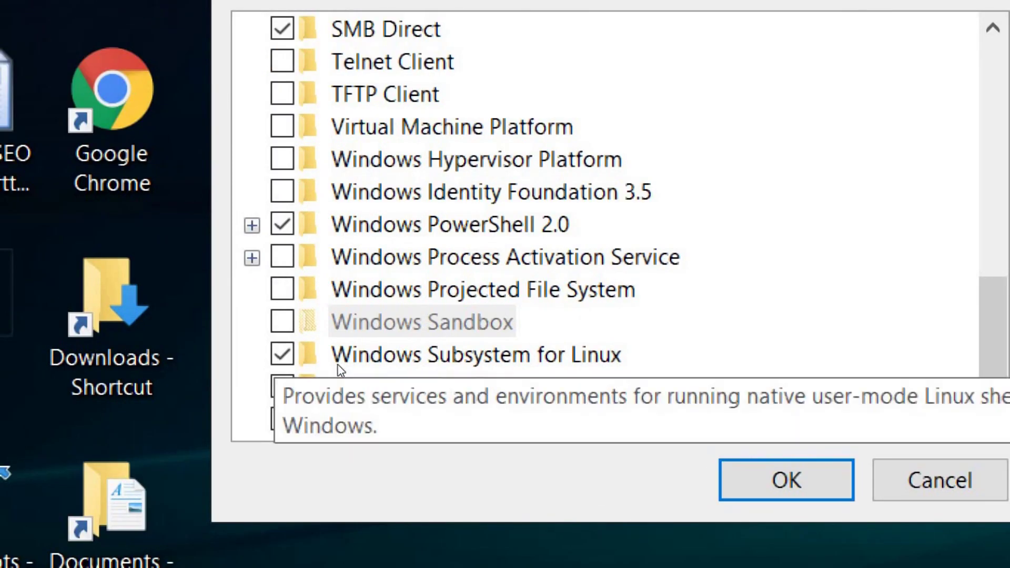
{"action": "left_click", "coordinate": [337, 362]}
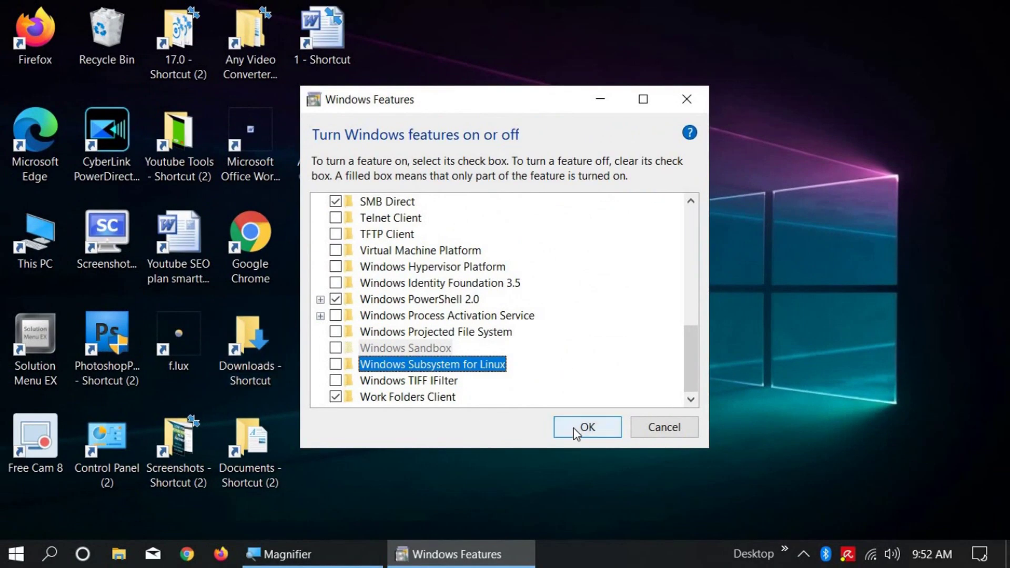
{"action": "left_click", "coordinate": [716, 475]}
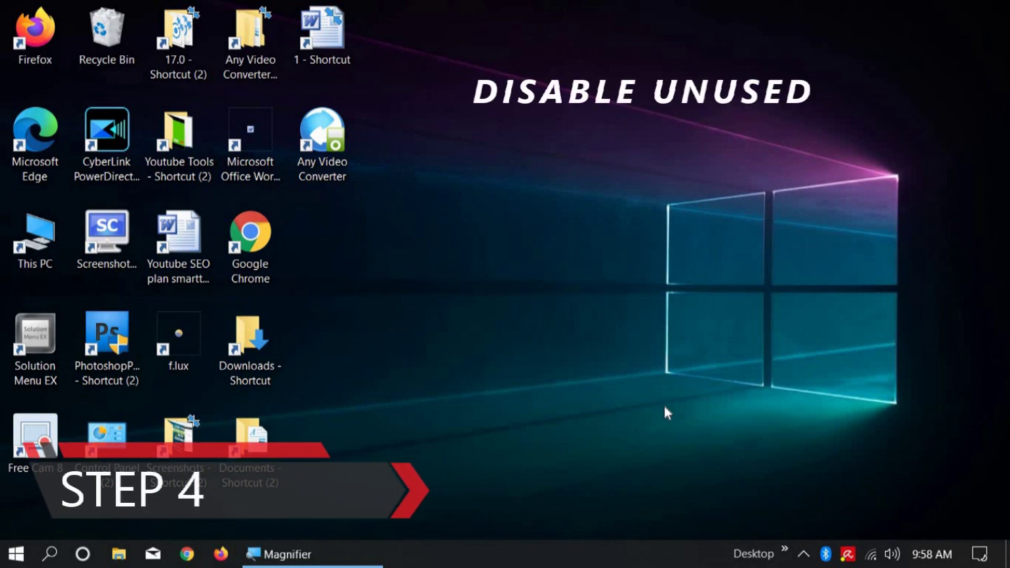
Search 'TASK', launch Task Manager, and show its Startup programs list
{"action": "left_click", "coordinate": [49, 557]}
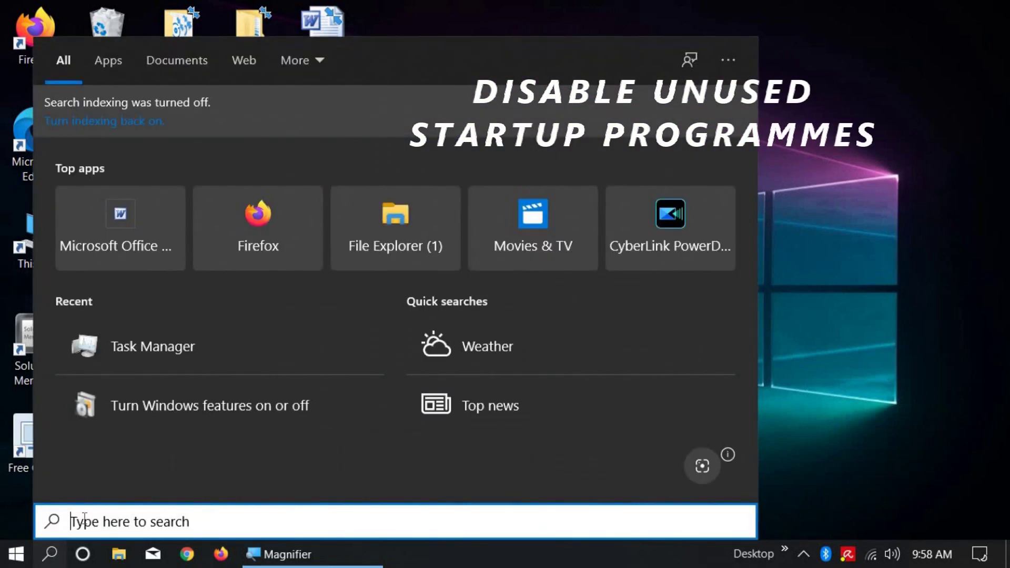
{"action": "type", "text": "TAS"}
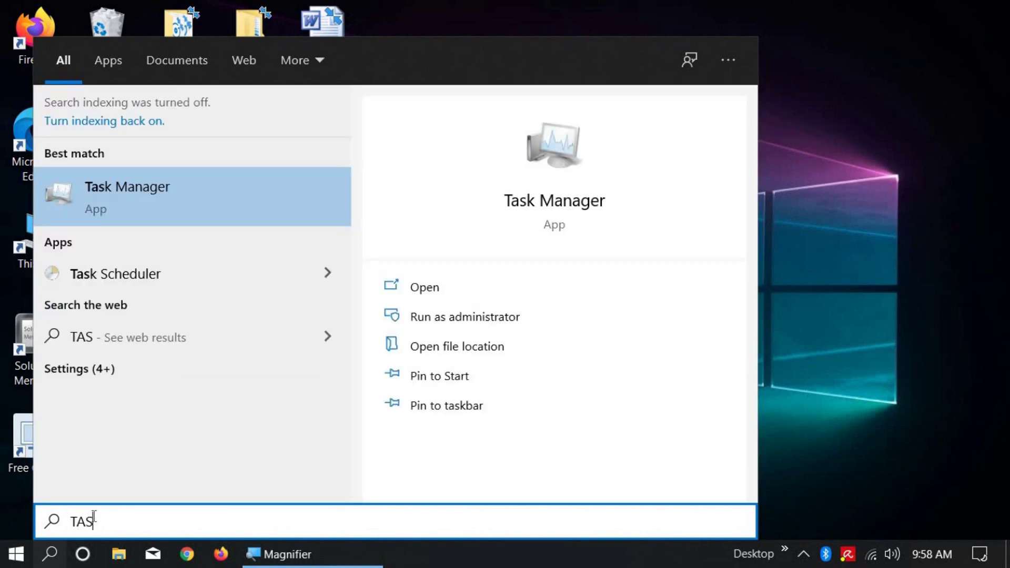
{"action": "type", "text": "K"}
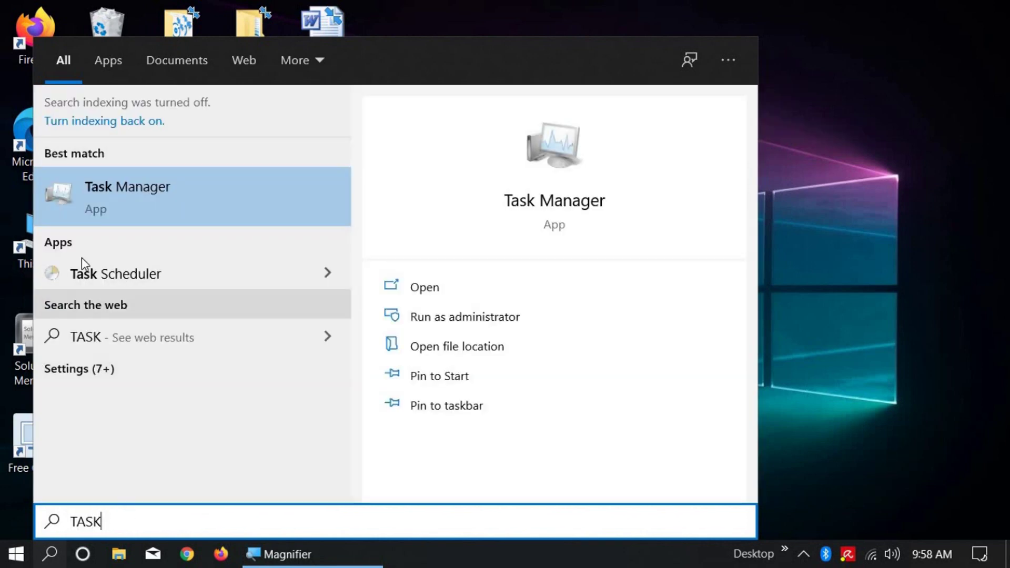
{"action": "left_click", "coordinate": [97, 196]}
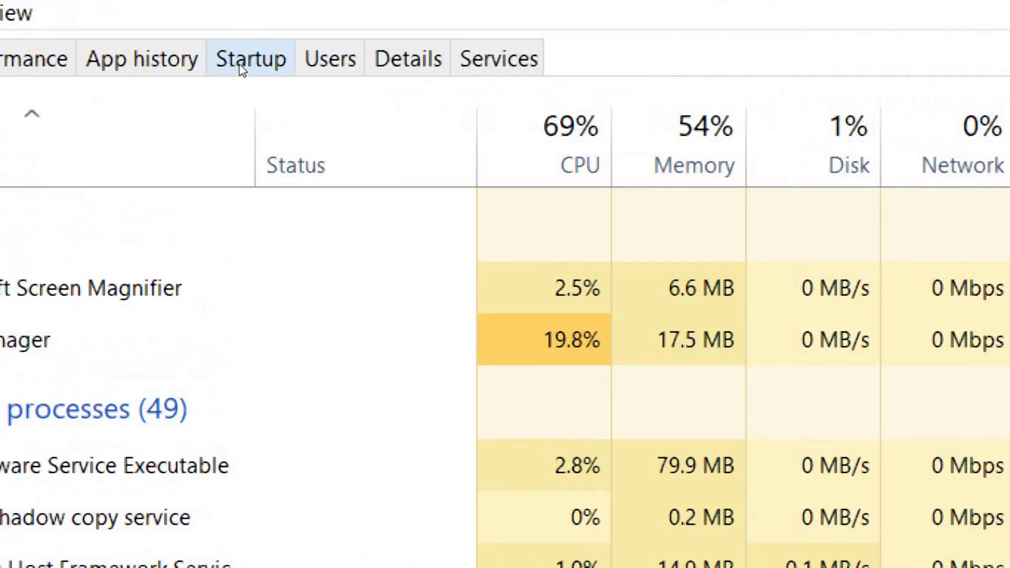
{"action": "left_click", "coordinate": [244, 60]}
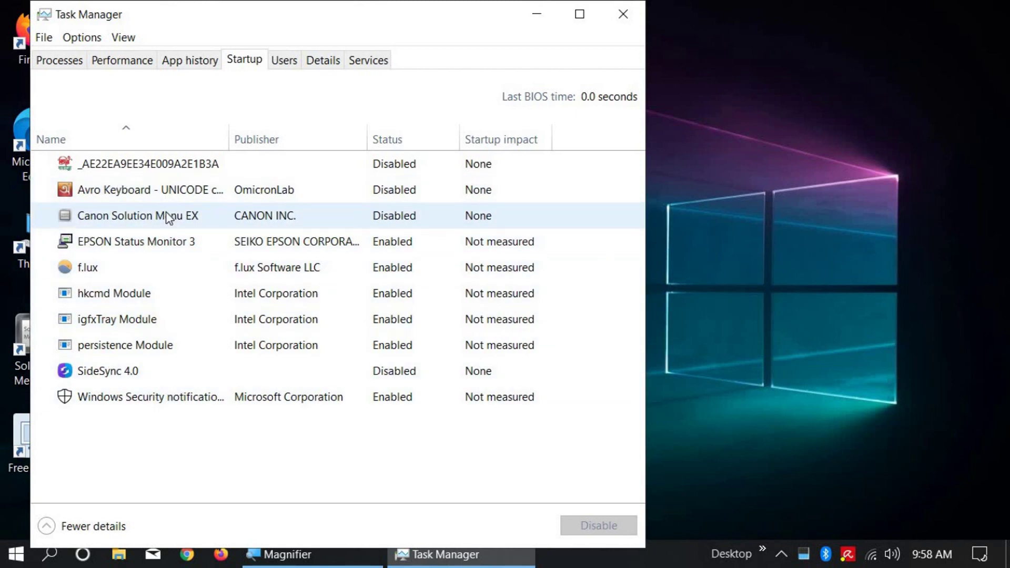
Disable f.lux at startup, leaving EPSON Status Monitor 3 and SideSync 4.0 unchanged, then close Task Manager
{"action": "right_click", "coordinate": [161, 245]}
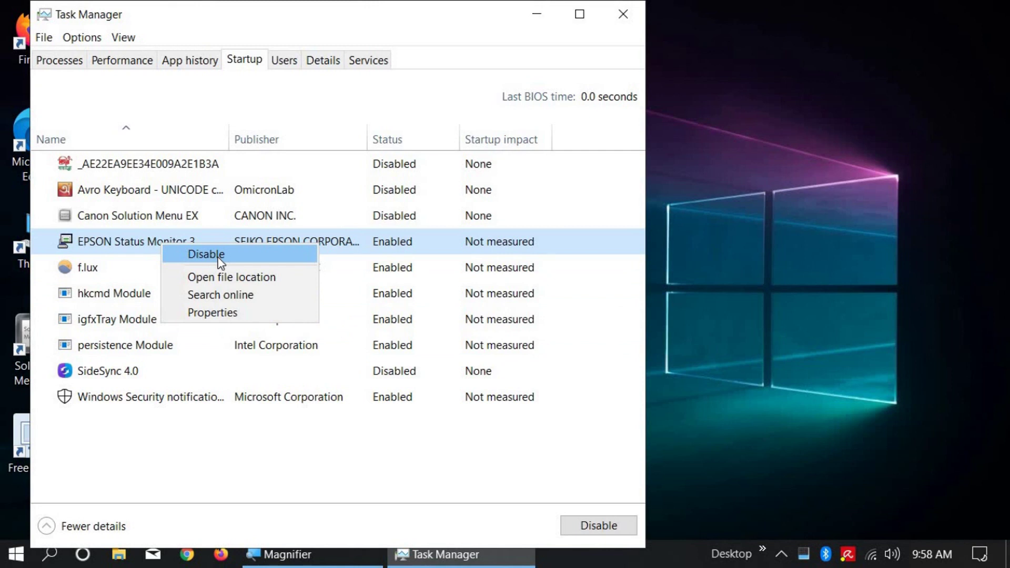
{"action": "left_click", "coordinate": [162, 456]}
{"action": "left_click", "coordinate": [108, 273]}
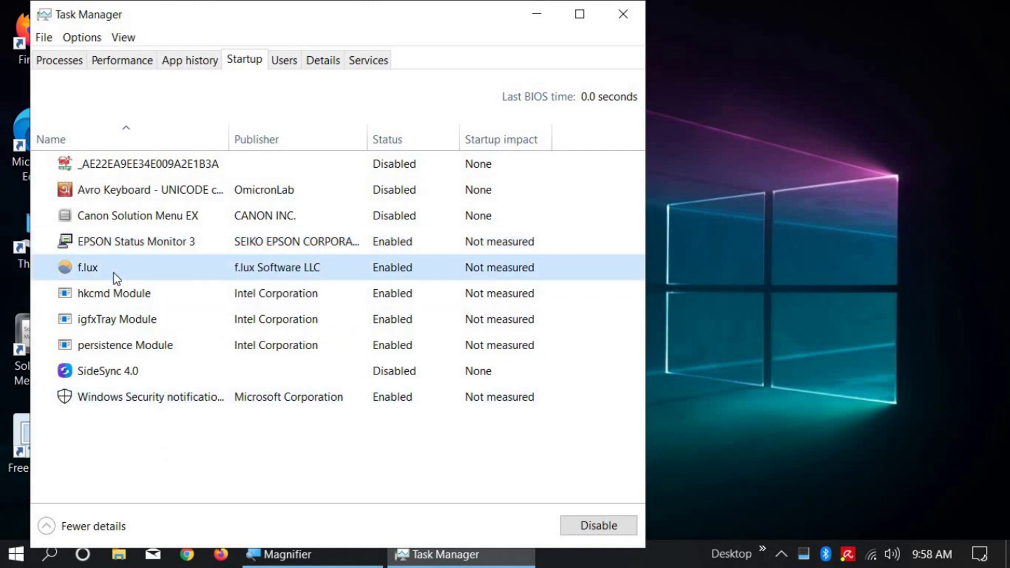
{"action": "right_click", "coordinate": [116, 278]}
{"action": "left_click", "coordinate": [158, 282]}
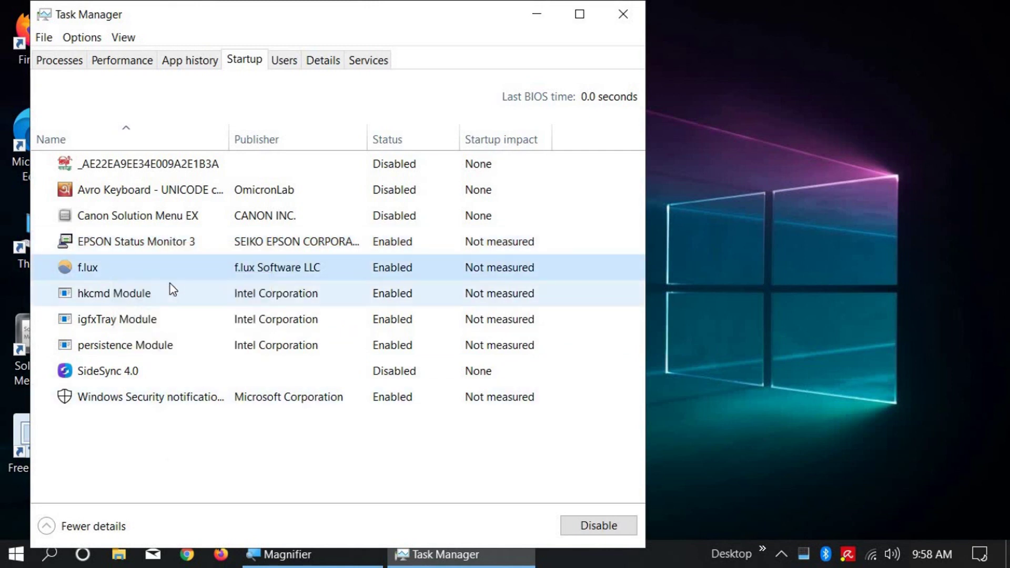
{"action": "right_click", "coordinate": [127, 374]}
{"action": "left_click", "coordinate": [263, 433]}
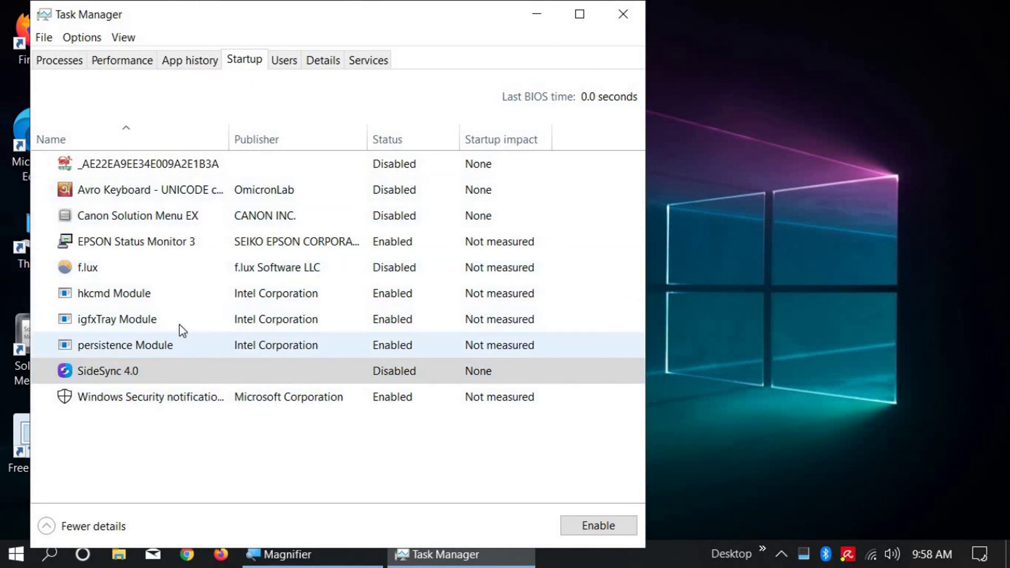
{"action": "left_click", "coordinate": [622, 15]}
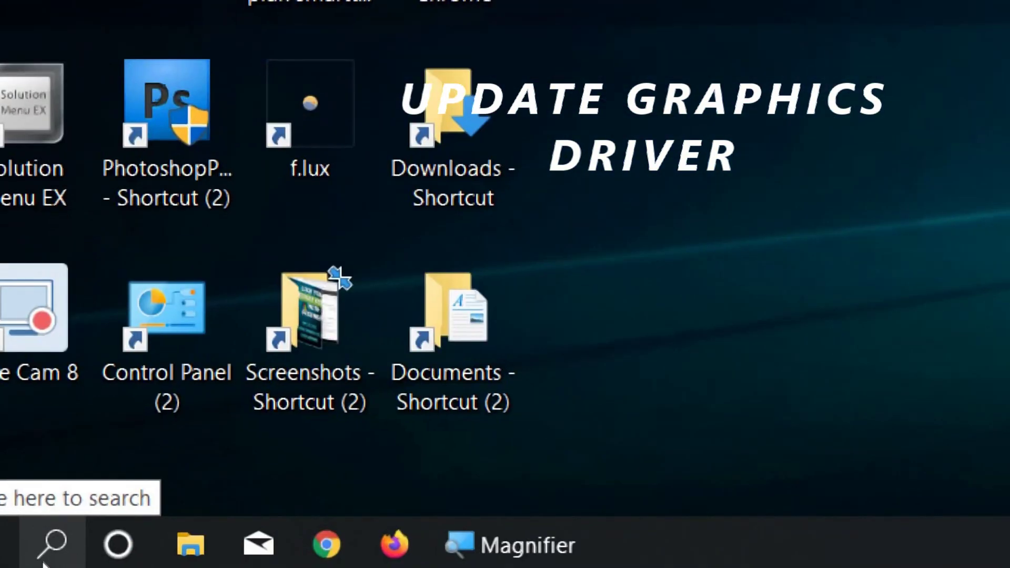
Search Windows for 'DEVICE' and launch Device Manager
{"action": "left_click", "coordinate": [44, 562]}
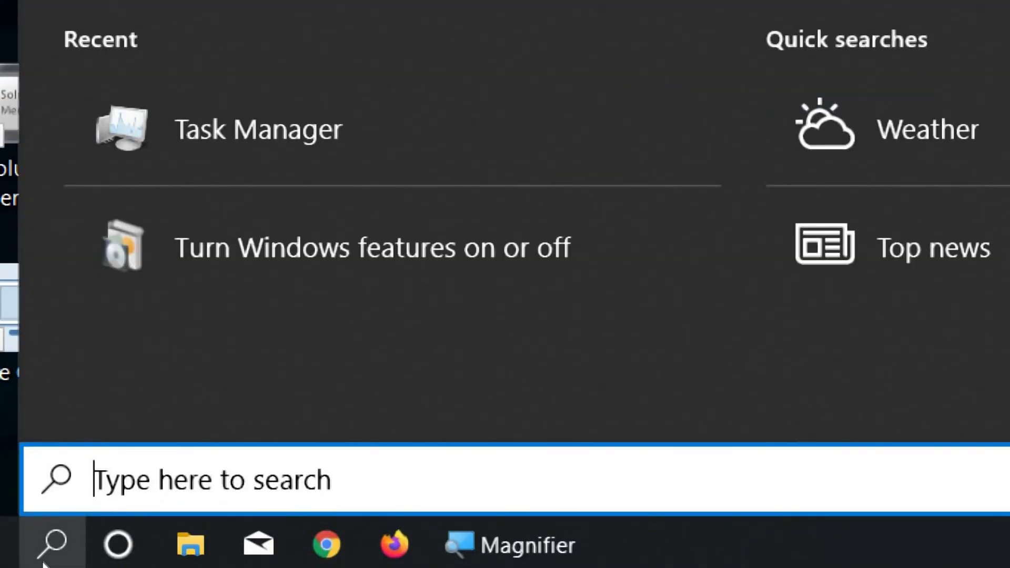
{"action": "type", "text": "DEVICE"}
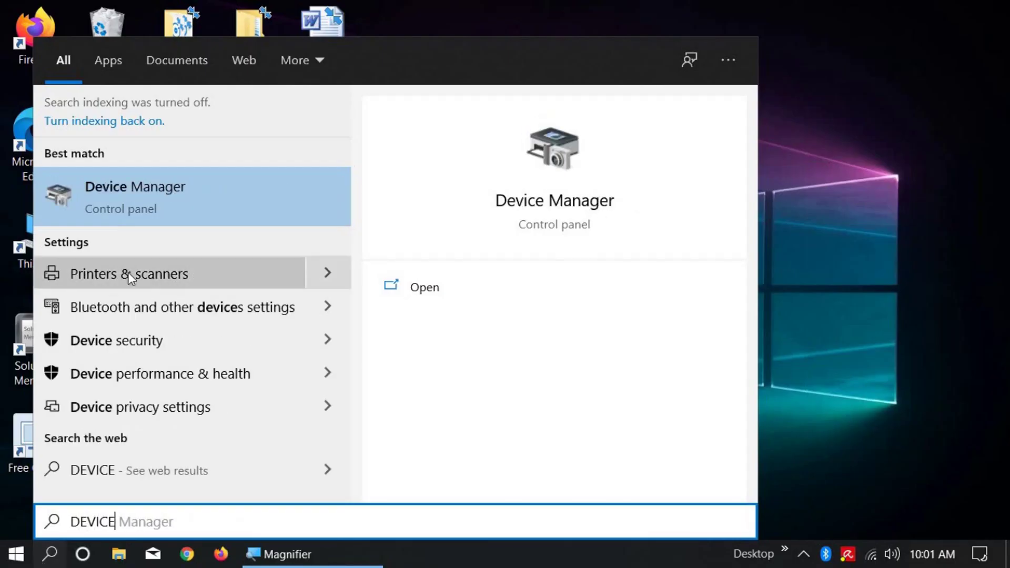
{"action": "left_click", "coordinate": [158, 203]}
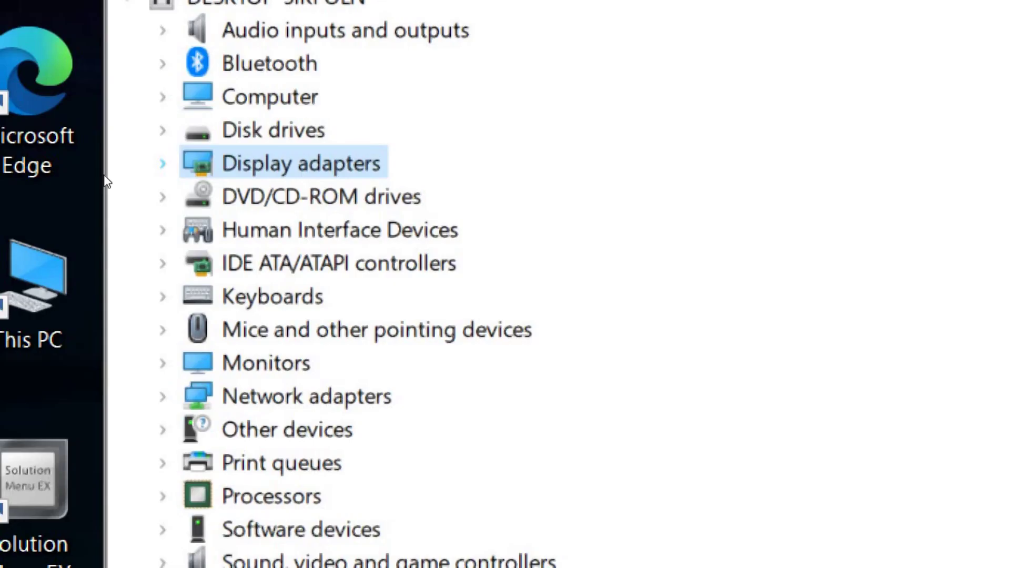
Expand Display adapters and highlight Update driver in the Intel(R) G45/G43 Express Chipset's context menu
{"action": "double_click", "coordinate": [172, 177]}
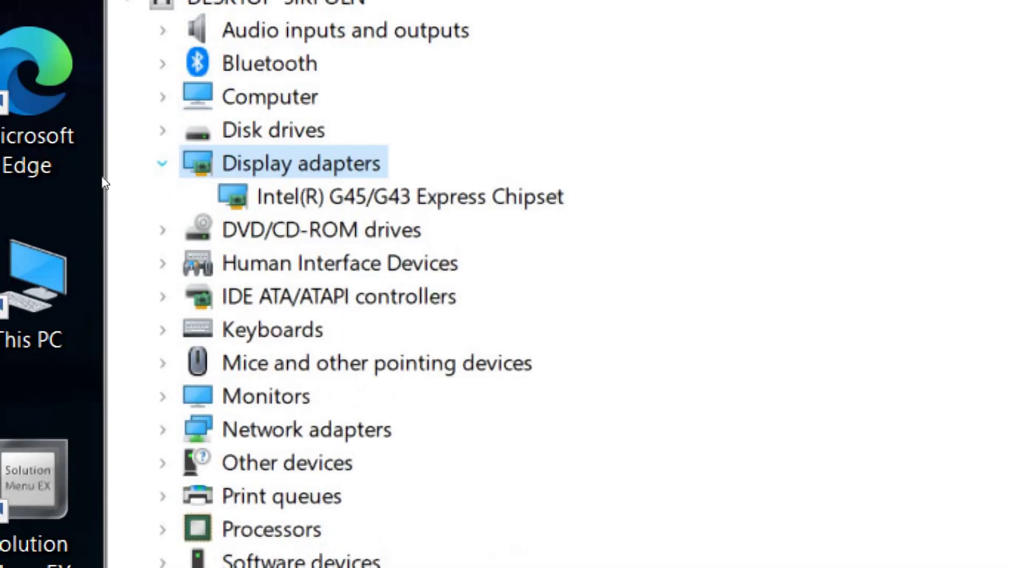
{"action": "left_click", "coordinate": [217, 193]}
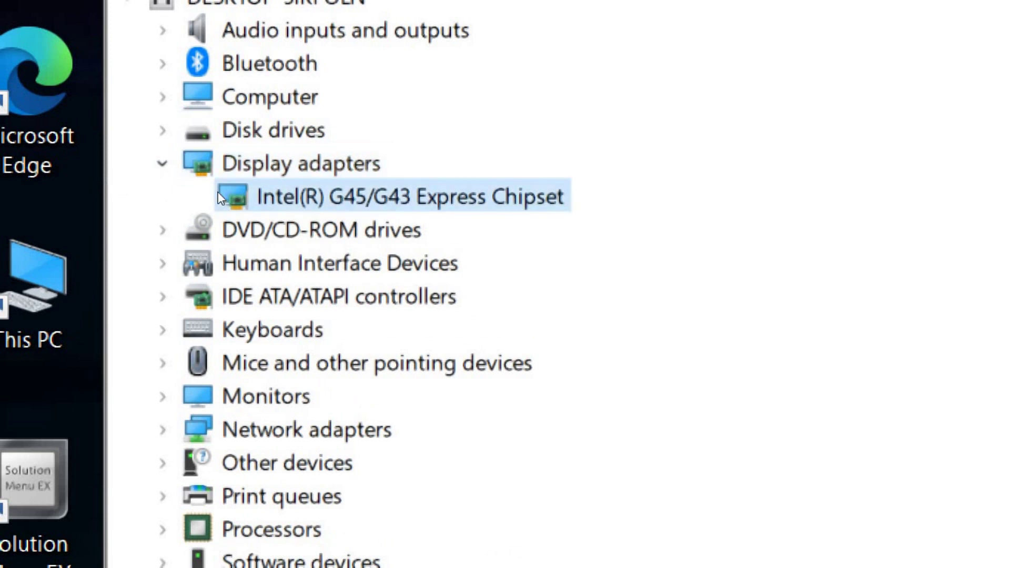
{"action": "right_click", "coordinate": [218, 193]}
{"action": "key", "text": "Down"}
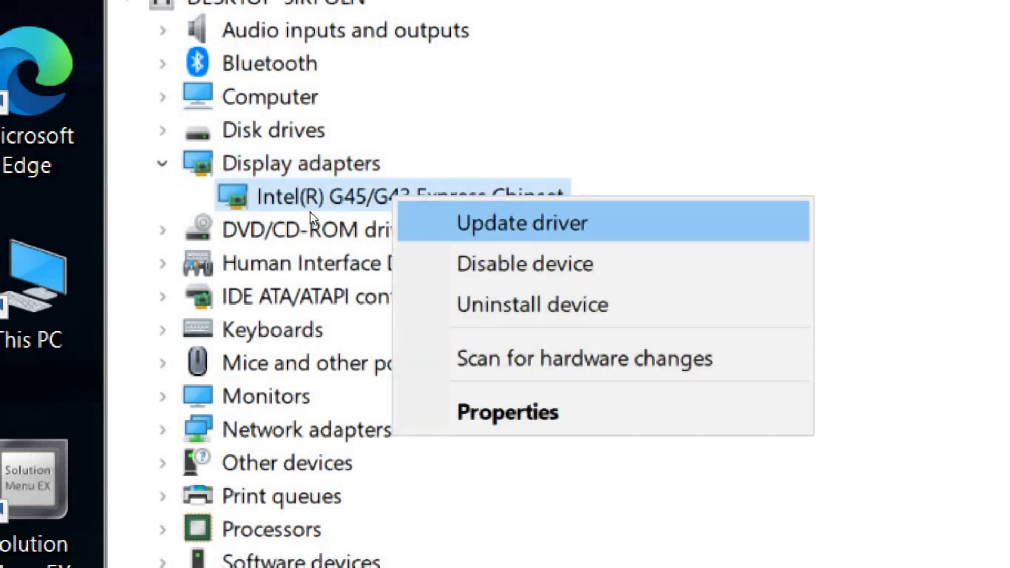
Launch the Update Drivers wizard for the Intel(R) G45/G43 Express Chipset
{"action": "key", "text": "Return"}
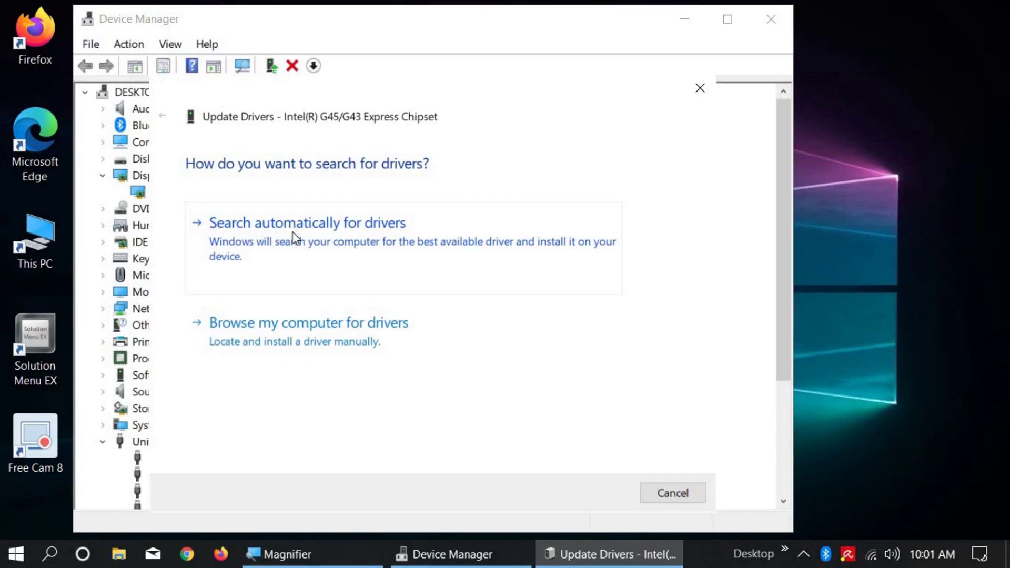